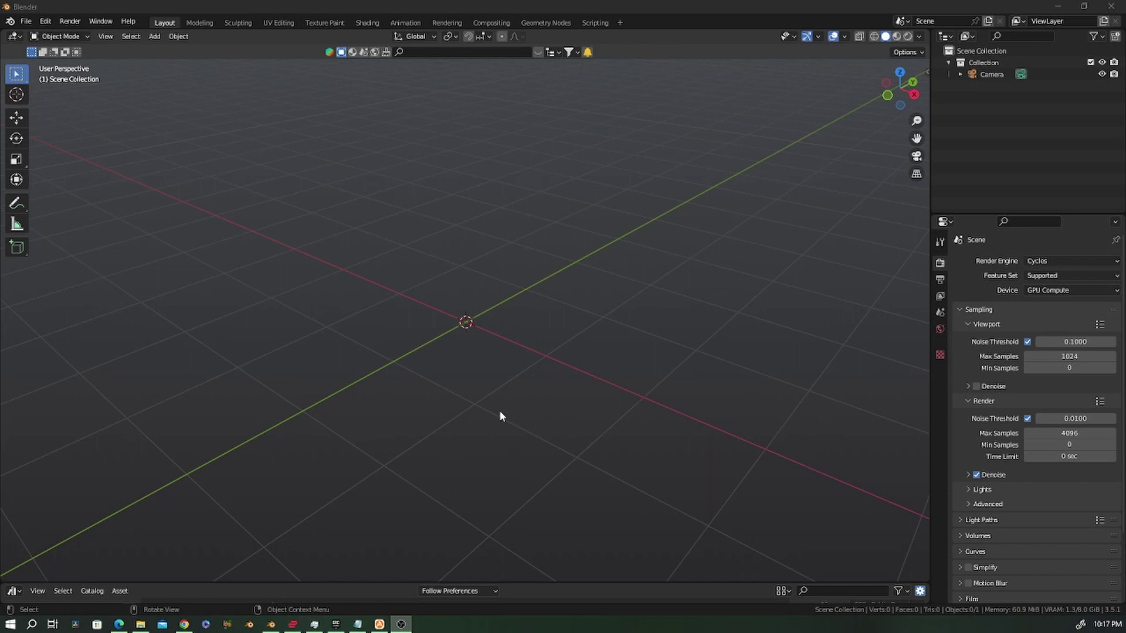
# Enlarge the Asset Browser below the empty scene to show the hair, road and house generator assets.
pyautogui.moveTo(498, 410)
pyautogui.mouseDown(button='middle')
pyautogui.moveTo(471, 410)
pyautogui.moveTo(495, 406)
pyautogui.mouseUp(button='middle')
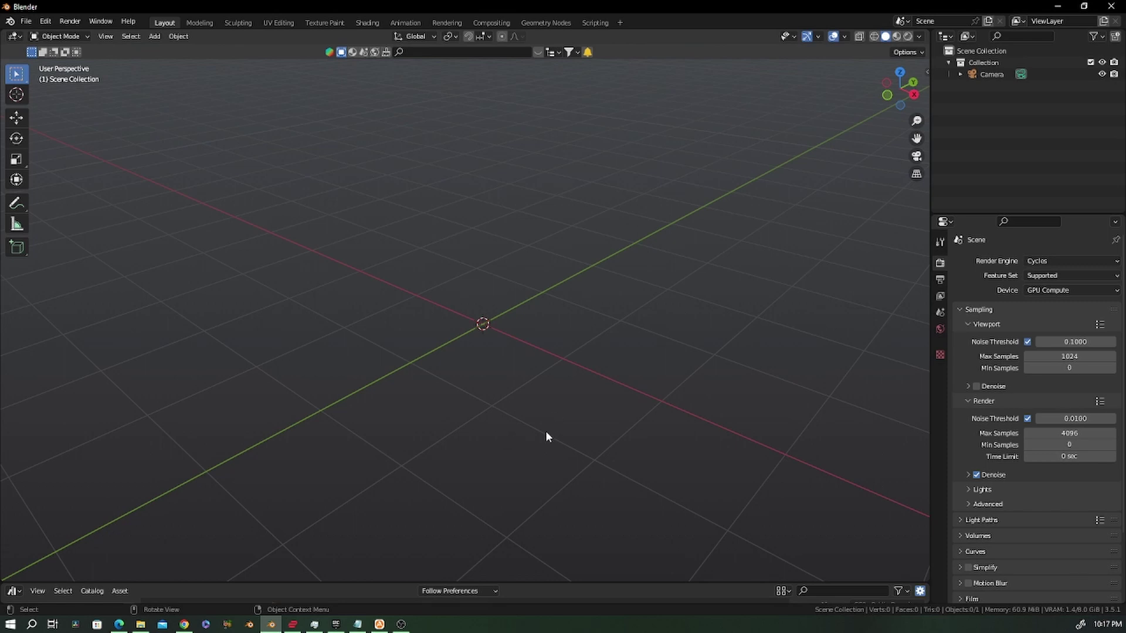
pyautogui.moveTo(552, 444); pyautogui.dragTo(552, 440, button='middle')
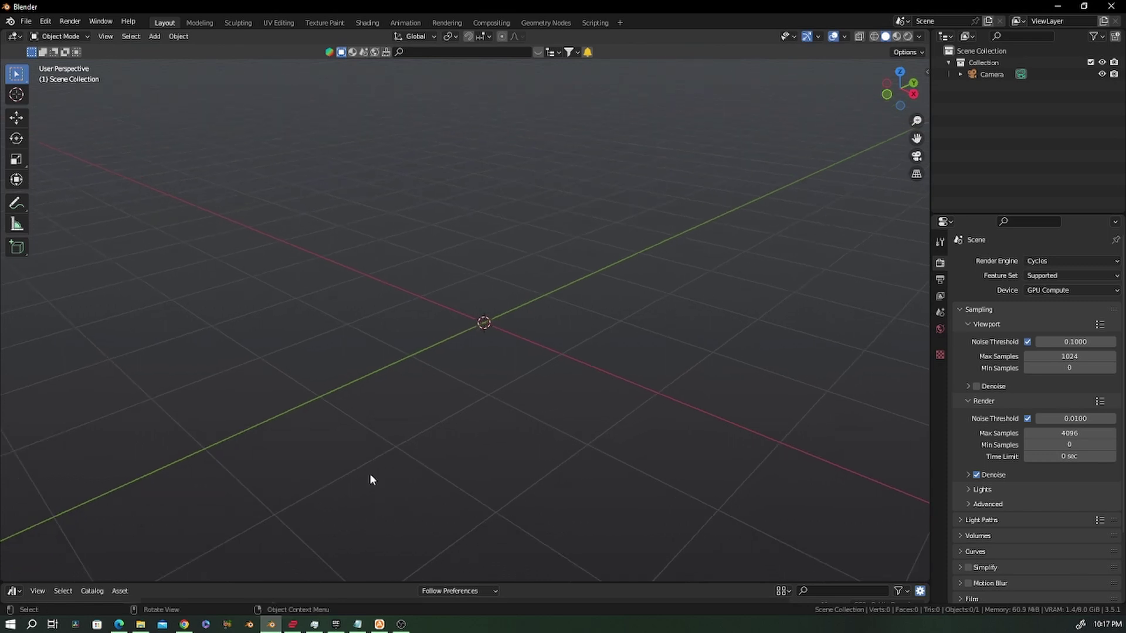
pyautogui.moveTo(196, 585); pyautogui.dragTo(210, 435)
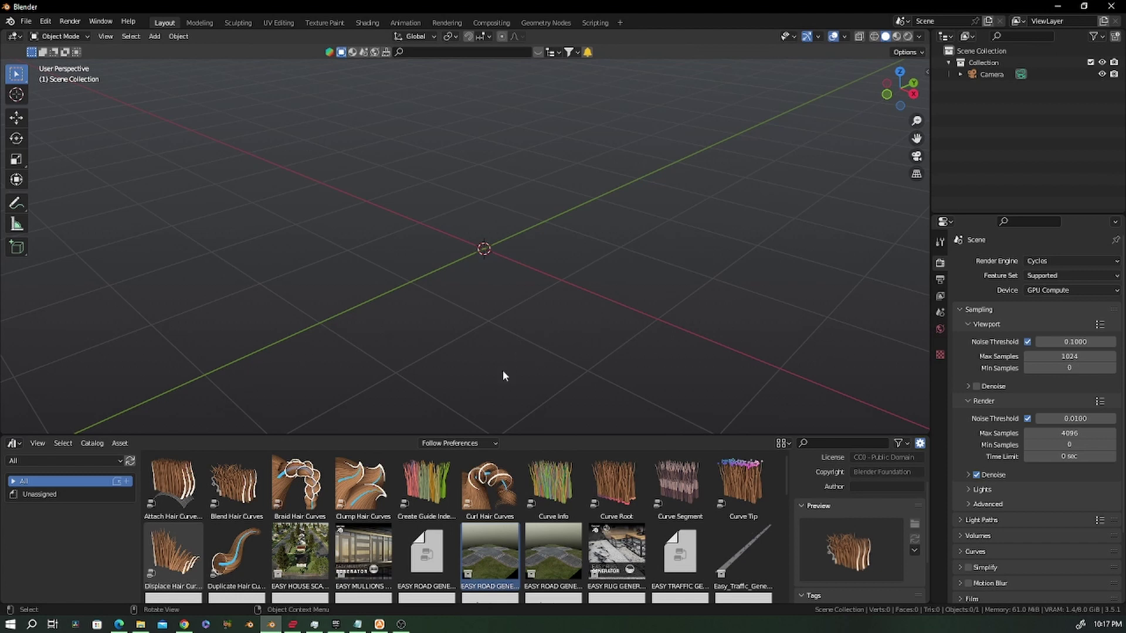
# Drag EASY MULLIONS GENERATOR from the GEOMETRY NODES catalog into the viewport.
pyautogui.click(13, 481)
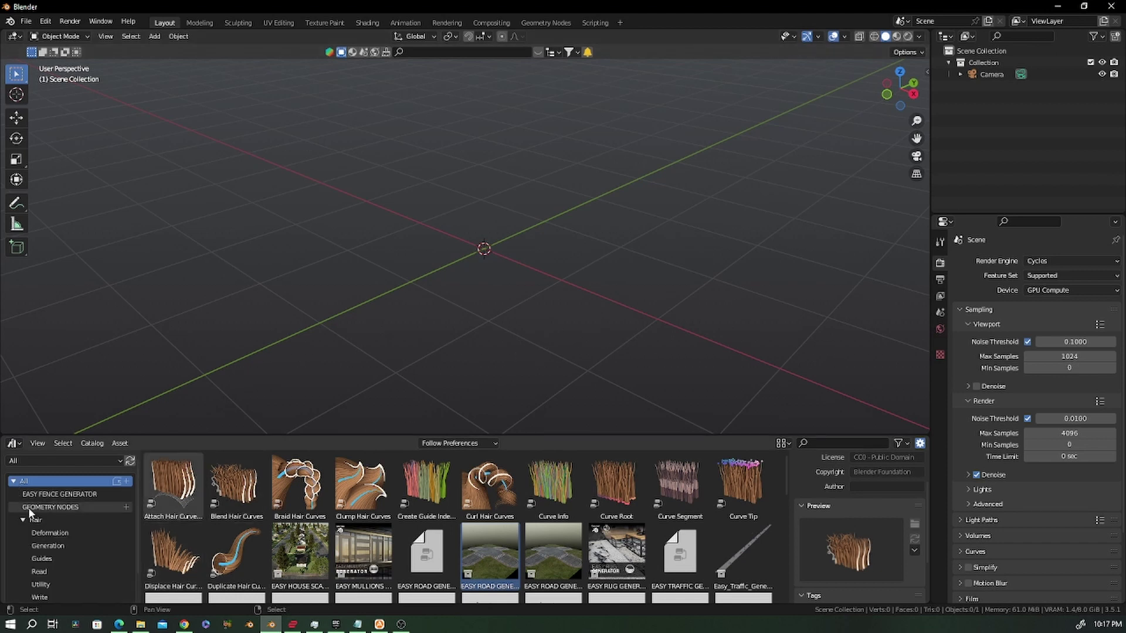
pyautogui.click(28, 508)
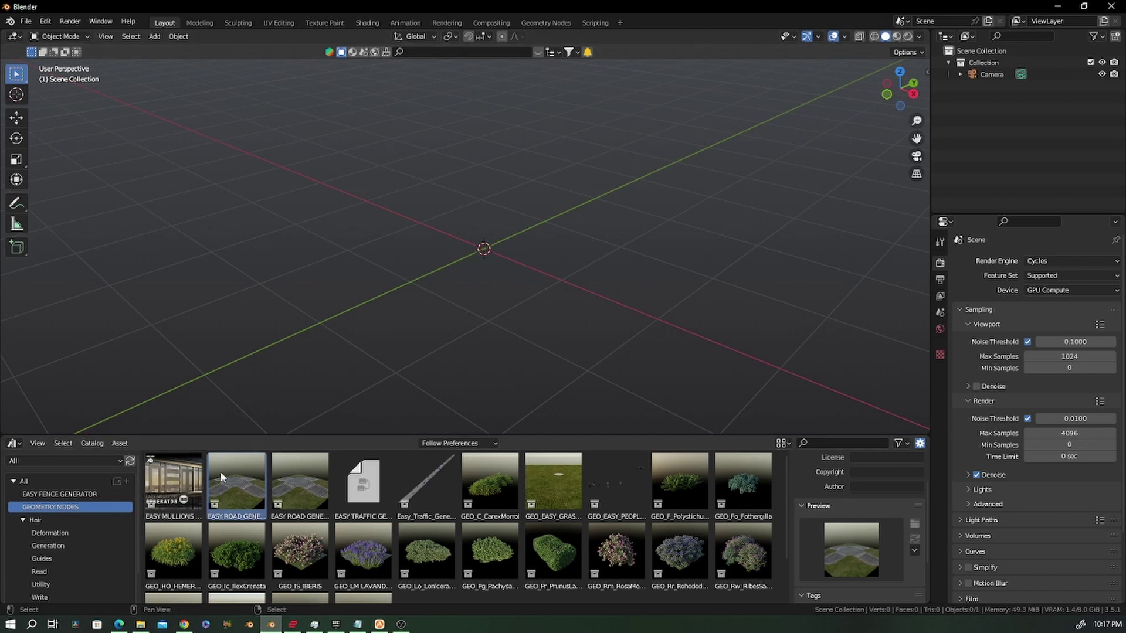
pyautogui.moveTo(174, 480); pyautogui.dragTo(493, 237)
pyautogui.scroll(2, 486, 283)
pyautogui.moveTo(528, 434); pyautogui.dragTo(528, 510)
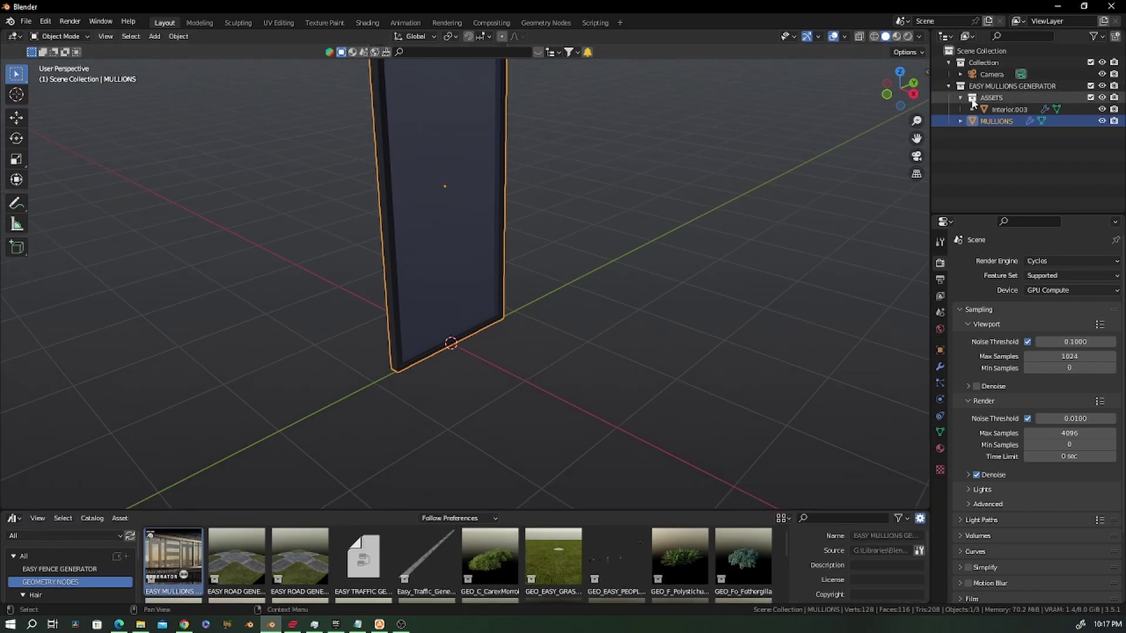
# Collapse the ASSETS collection and exclude it from the view layer.
pyautogui.click(960, 98)
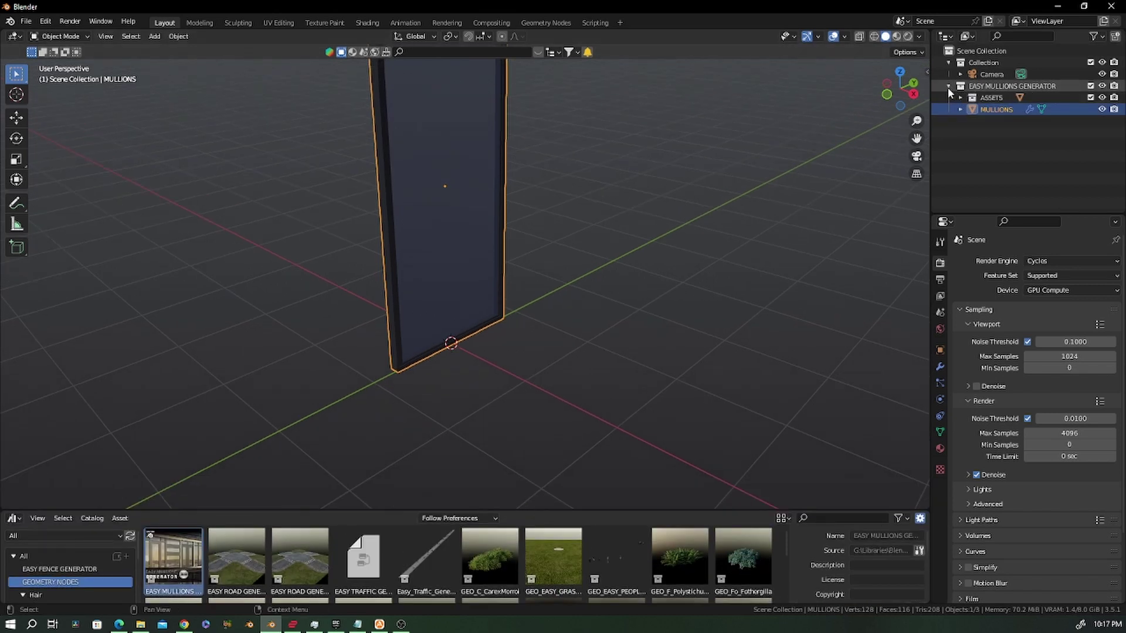
pyautogui.click(1091, 97)
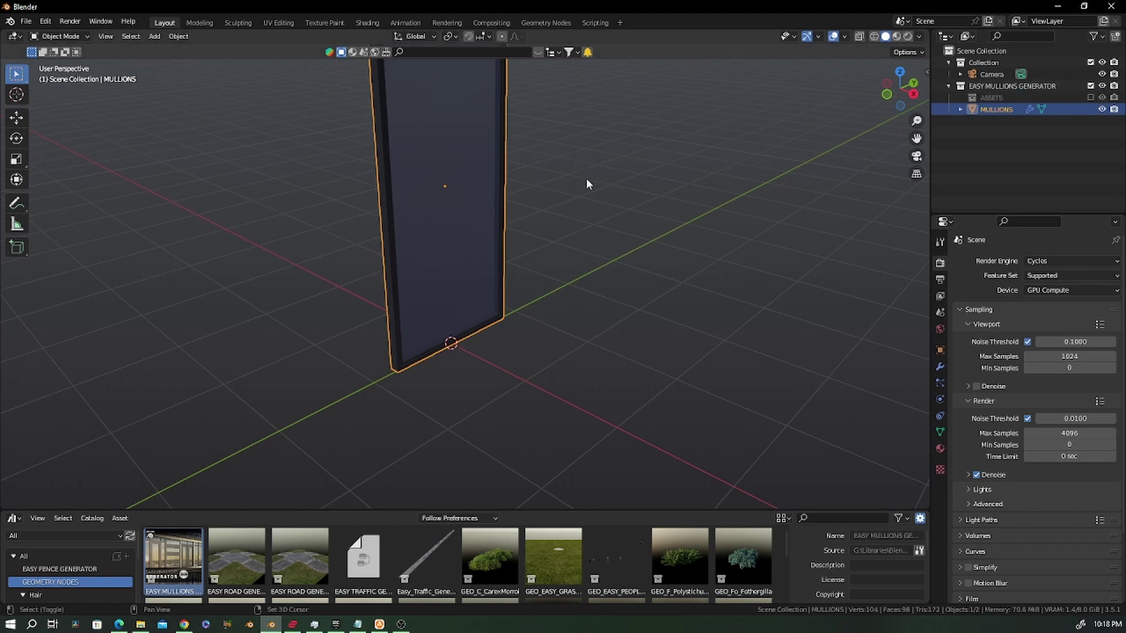
pyautogui.moveTo(581, 231); pyautogui.dragTo(540, 309, button='middle')
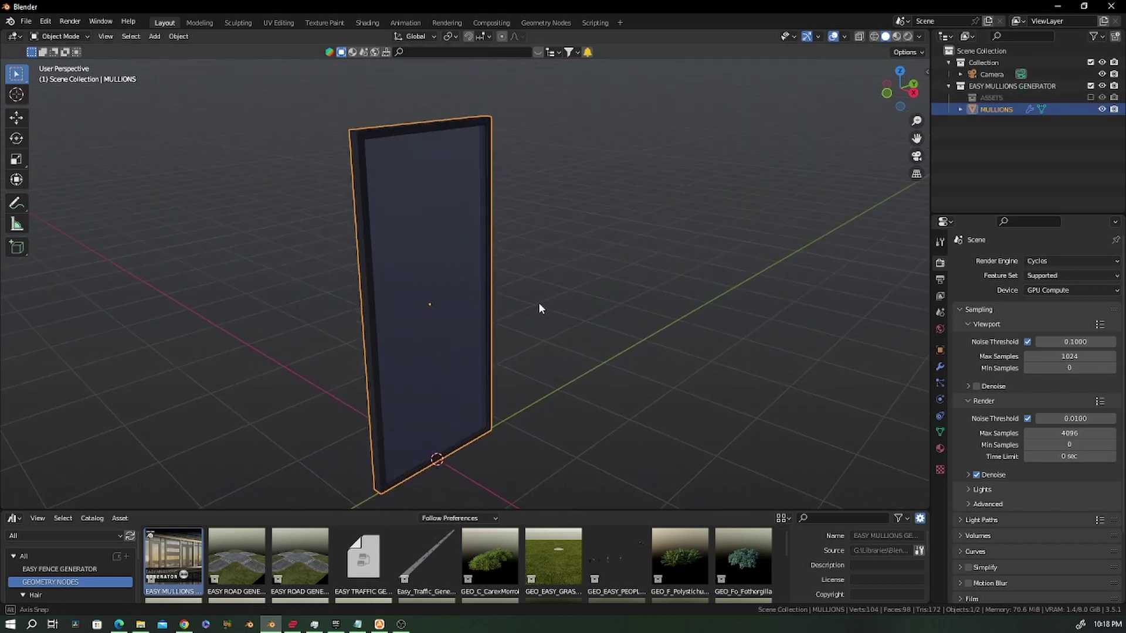
# Show the mullions modifier settings in an enlarged, widened Properties panel.
pyautogui.click(940, 367)
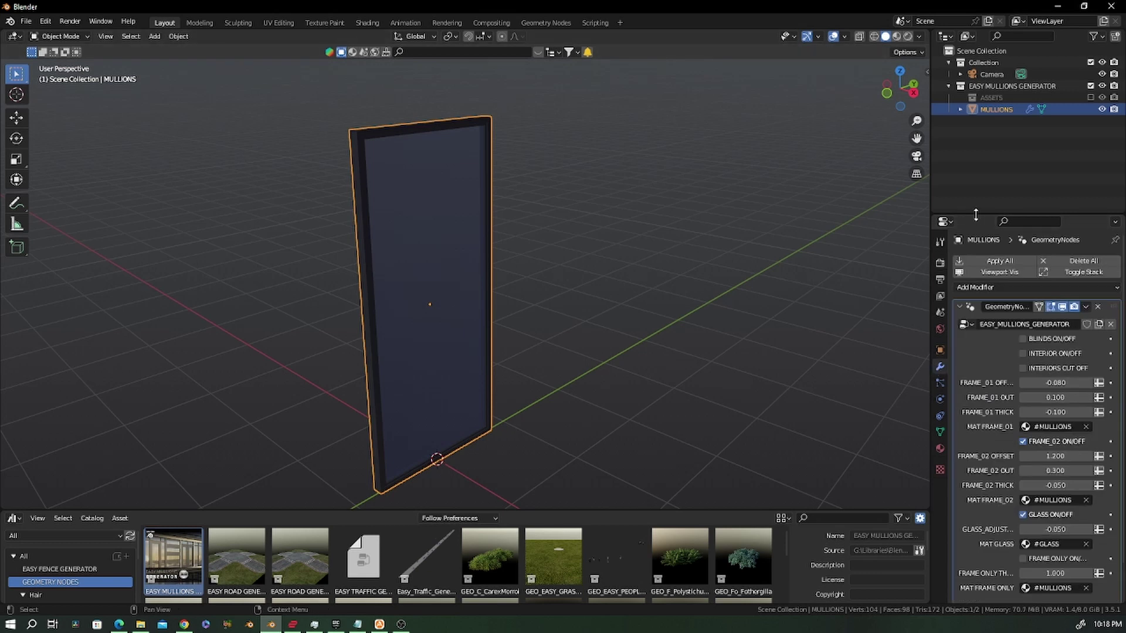
pyautogui.moveTo(976, 214); pyautogui.dragTo(976, 129)
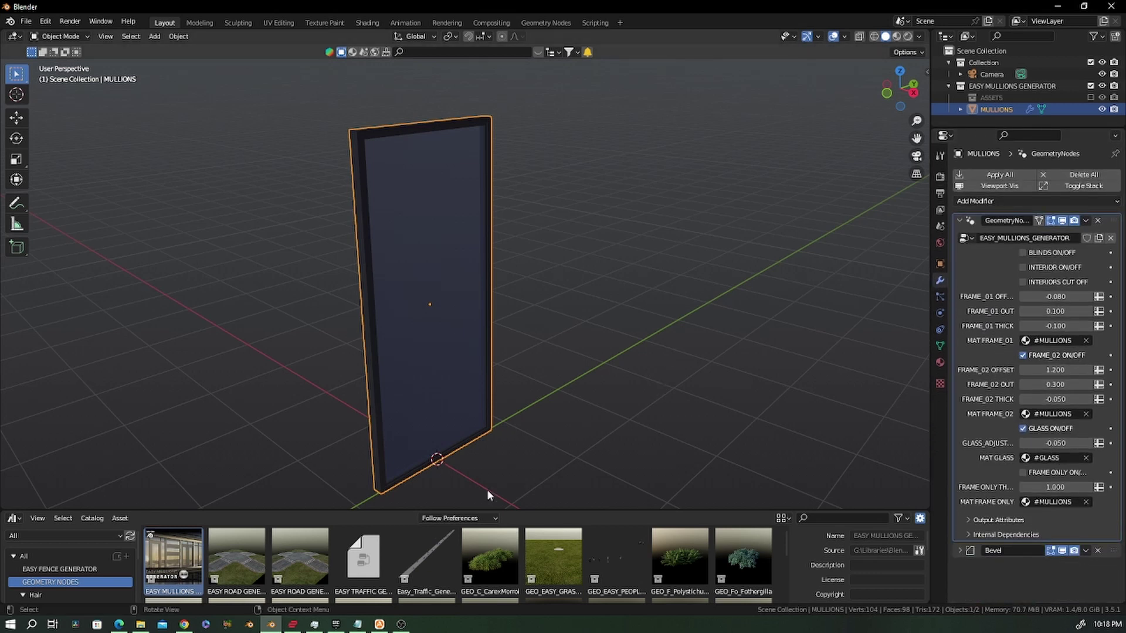
pyautogui.moveTo(466, 329); pyautogui.dragTo(692, 290, button='middle')
pyautogui.moveTo(929, 280); pyautogui.dragTo(874, 288)
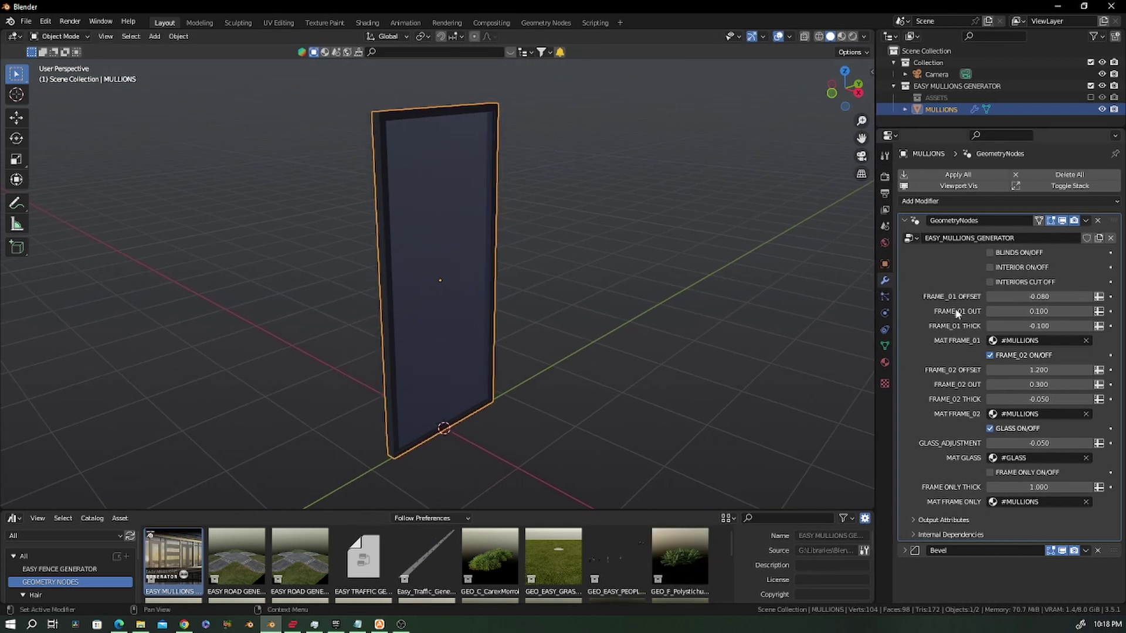
# Preview BLINDS ON/OFF and INTERIOR ON/OFF, then switch both back off.
pyautogui.click(990, 253)
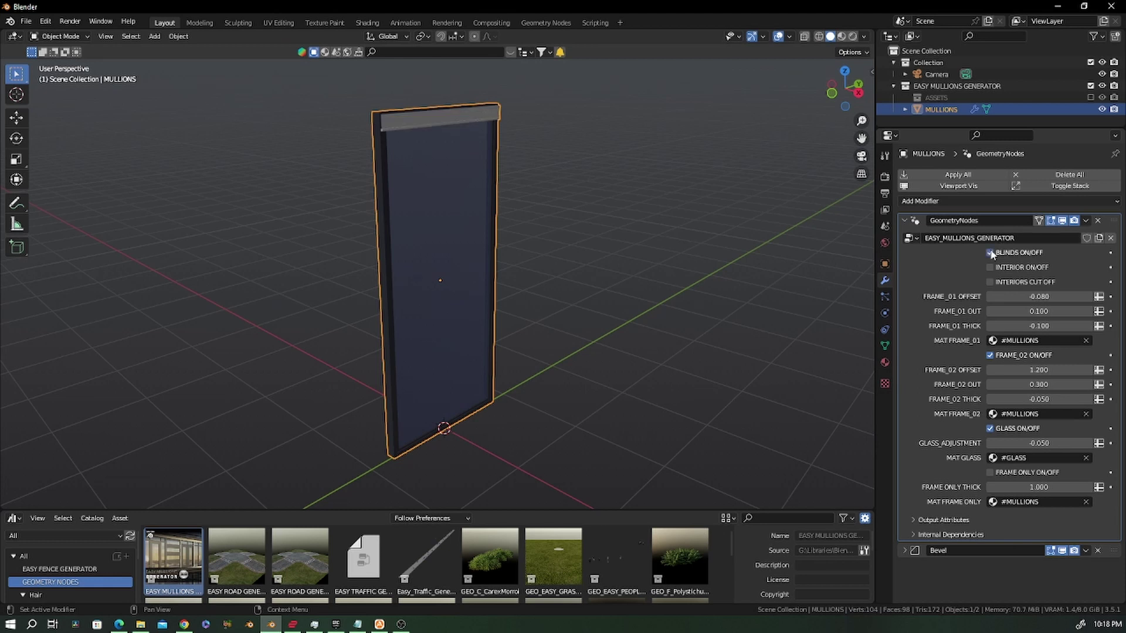
pyautogui.click(990, 253)
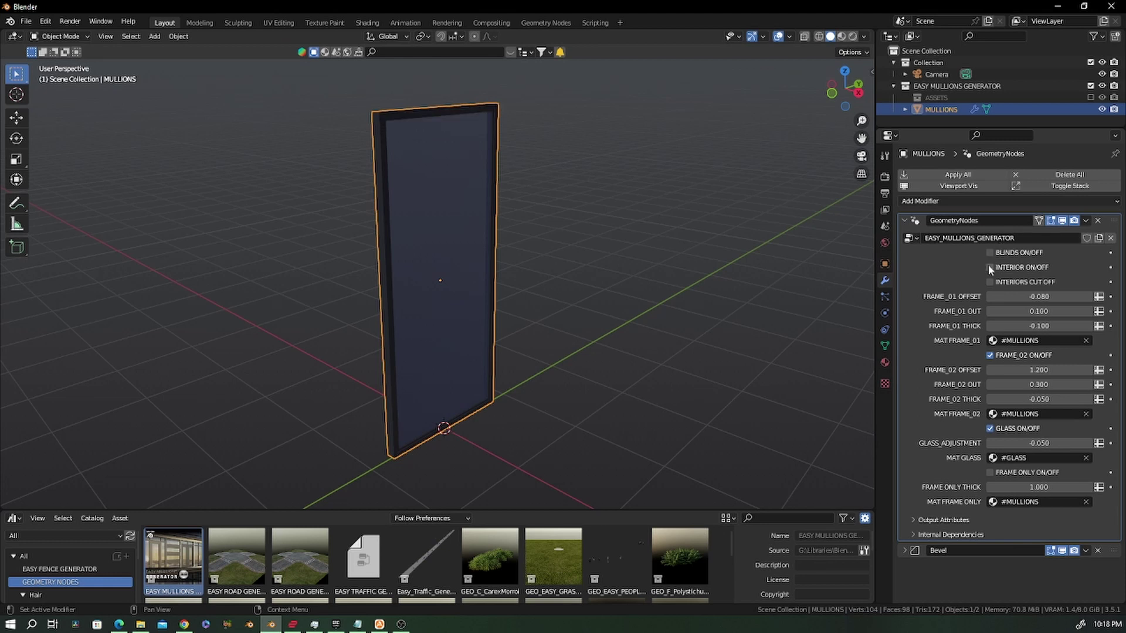
pyautogui.click(991, 268)
pyautogui.click(990, 268)
# Enter Edit Mode on MULLIONS and enable Face Orientation from Quick Favorites.
pyautogui.moveTo(425, 268); pyautogui.dragTo(497, 312, button='middle')
pyautogui.press('Tab')
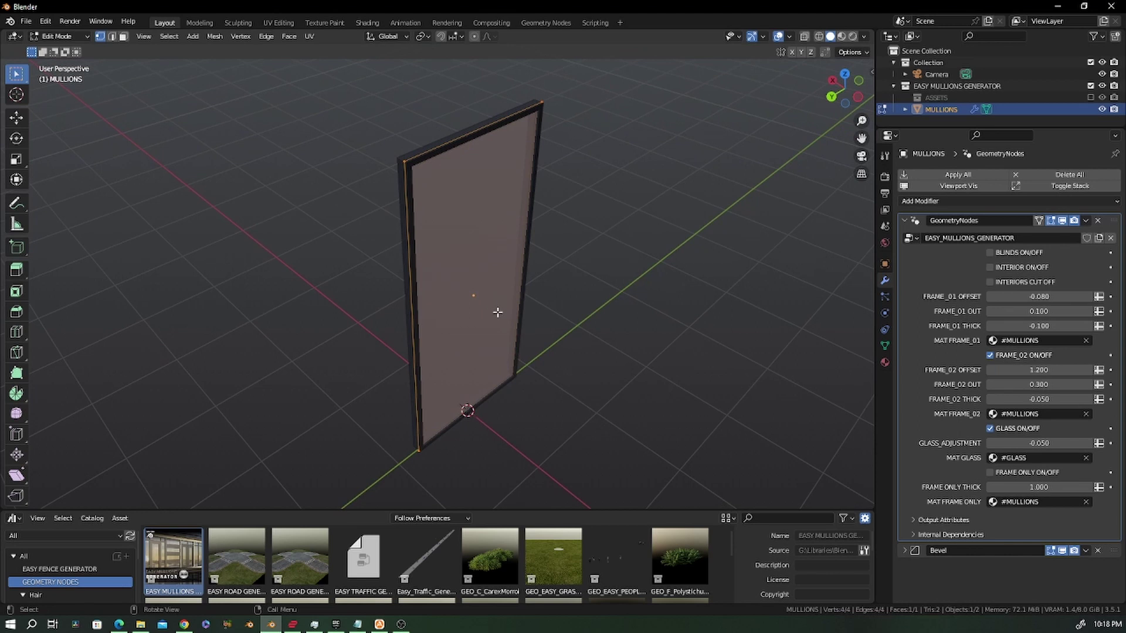
pyautogui.press('q')
pyautogui.click(463, 369)
# Hide the modifier's edit-mode display to check the base plane, then show it again.
pyautogui.moveTo(419, 218); pyautogui.dragTo(428, 217, button='middle')
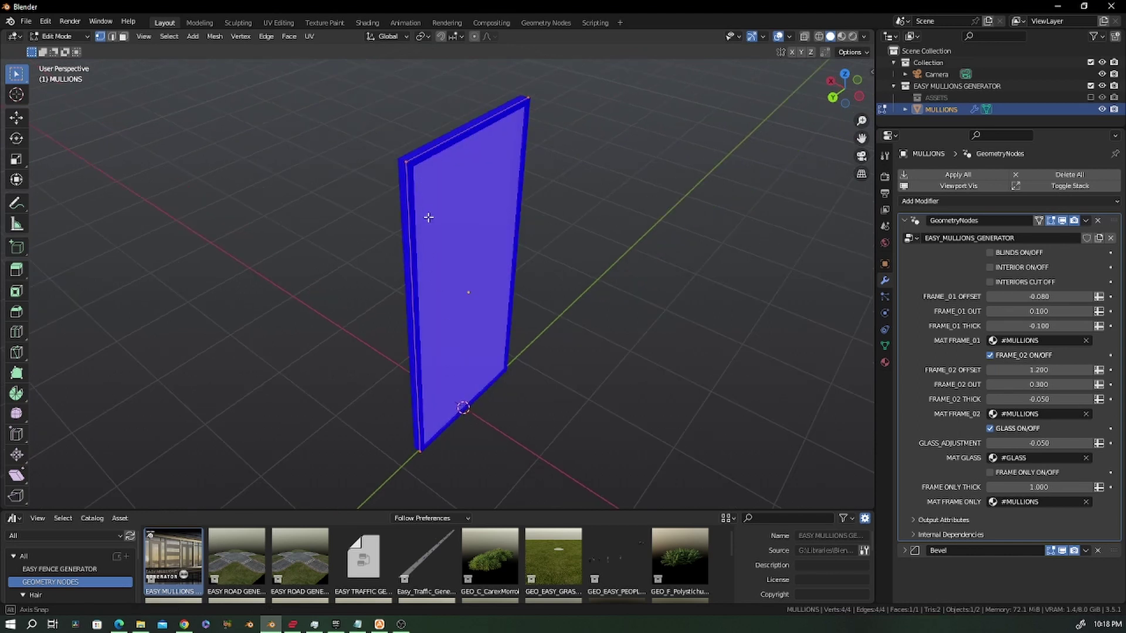
pyautogui.click(1062, 221)
pyautogui.scroll(3, 443, 170)
pyautogui.moveTo(373, 168)
pyautogui.mouseDown(button='middle')
pyautogui.moveTo(452, 171)
pyautogui.moveTo(460, 136)
pyautogui.moveTo(444, 156)
pyautogui.moveTo(473, 156)
pyautogui.moveTo(364, 159)
pyautogui.moveTo(329, 143)
pyautogui.moveTo(390, 166)
pyautogui.mouseUp(button='middle')
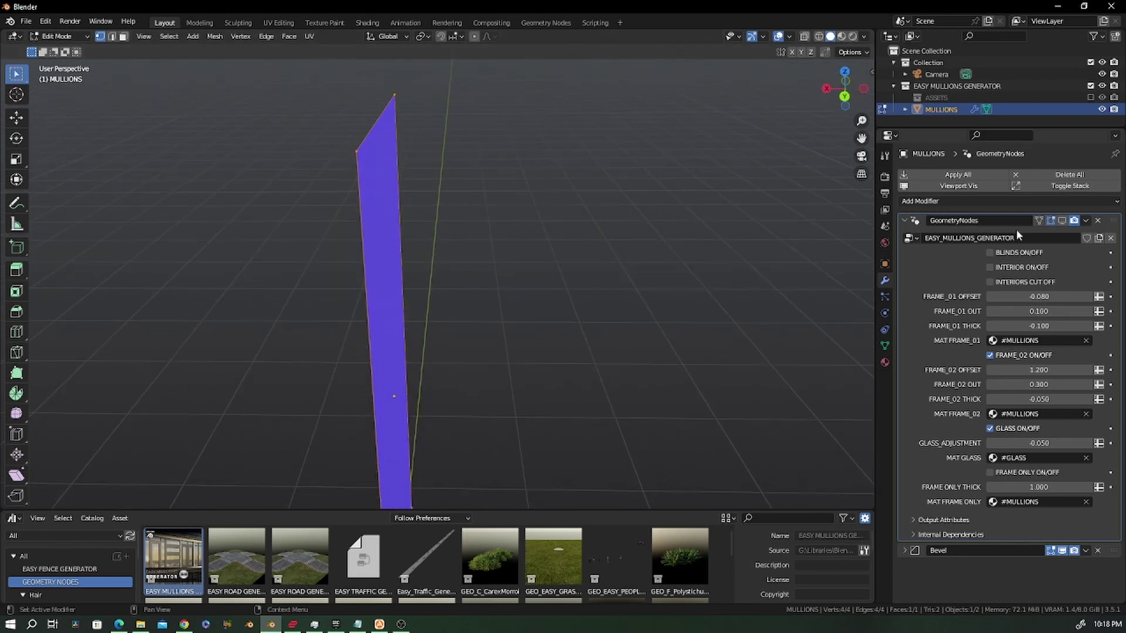
pyautogui.click(1050, 221)
pyautogui.moveTo(545, 234); pyautogui.dragTo(467, 215, button='middle')
# Turn Face Orientation back off from Quick Favorites.
pyautogui.press('q')
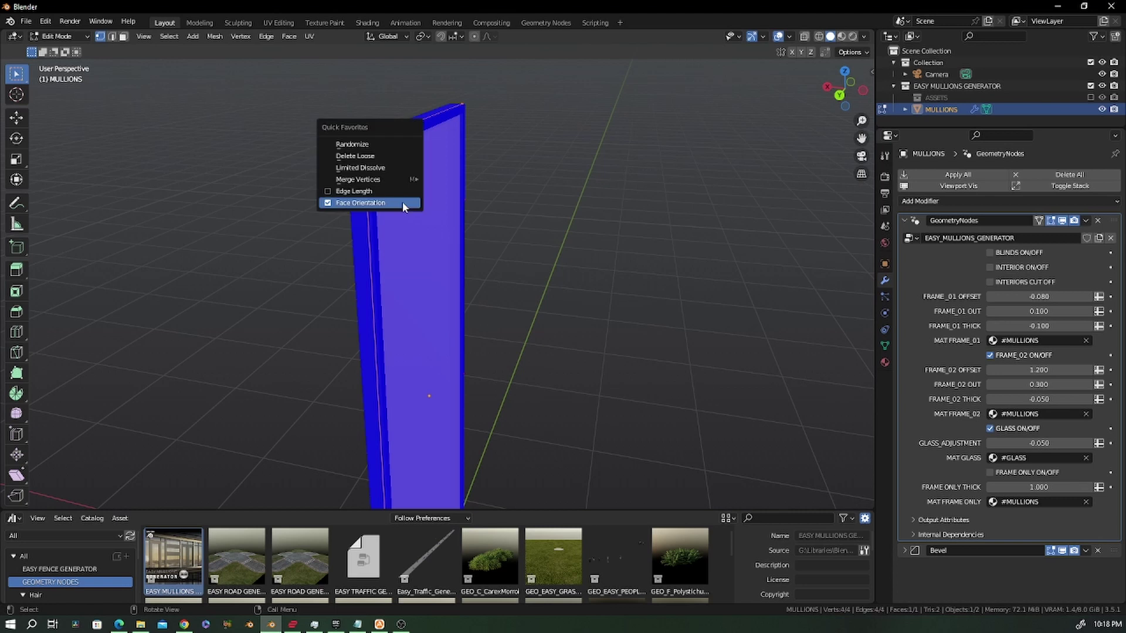
pyautogui.click(402, 203)
pyautogui.moveTo(402, 203); pyautogui.dragTo(508, 267, button='middle')
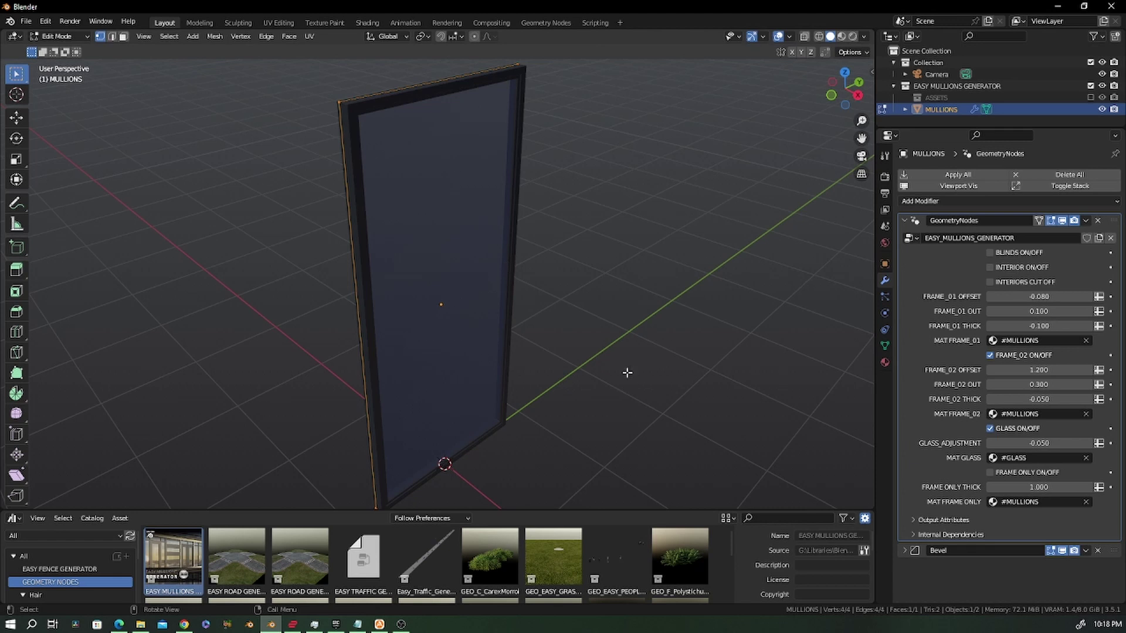
# Compare the window with and without the FRAME_02 inner frame.
pyautogui.moveTo(558, 309); pyautogui.dragTo(495, 259, button='middle')
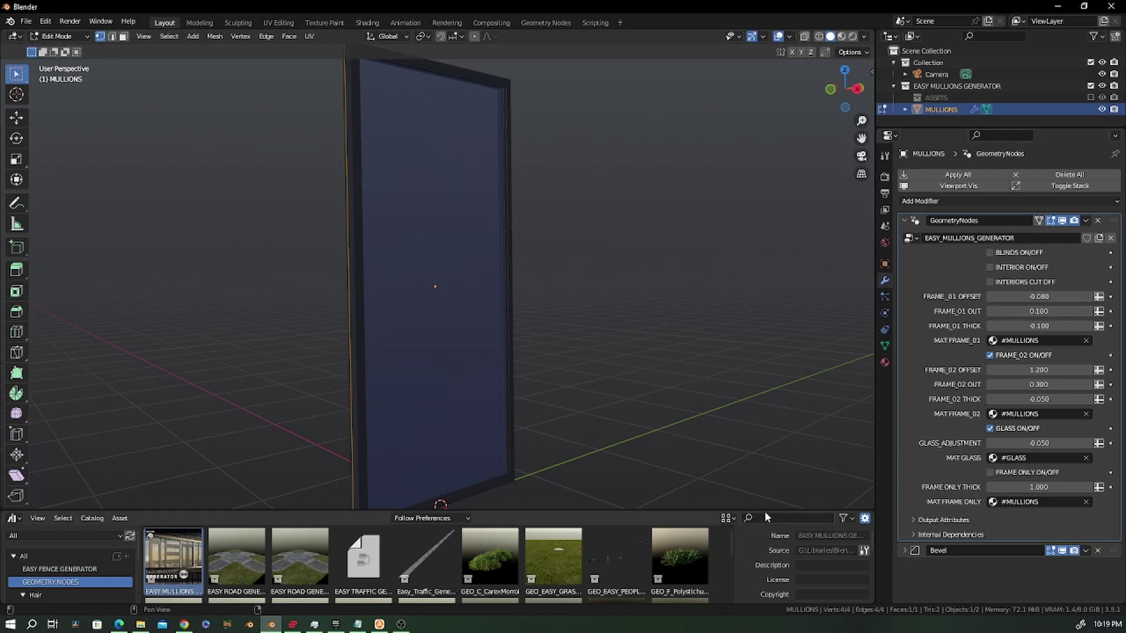
pyautogui.moveTo(764, 511); pyautogui.dragTo(764, 552)
pyautogui.keyDown('shift'); pyautogui.moveTo(646, 372); pyautogui.dragTo(679, 382, button='middle'); pyautogui.keyUp('shift')
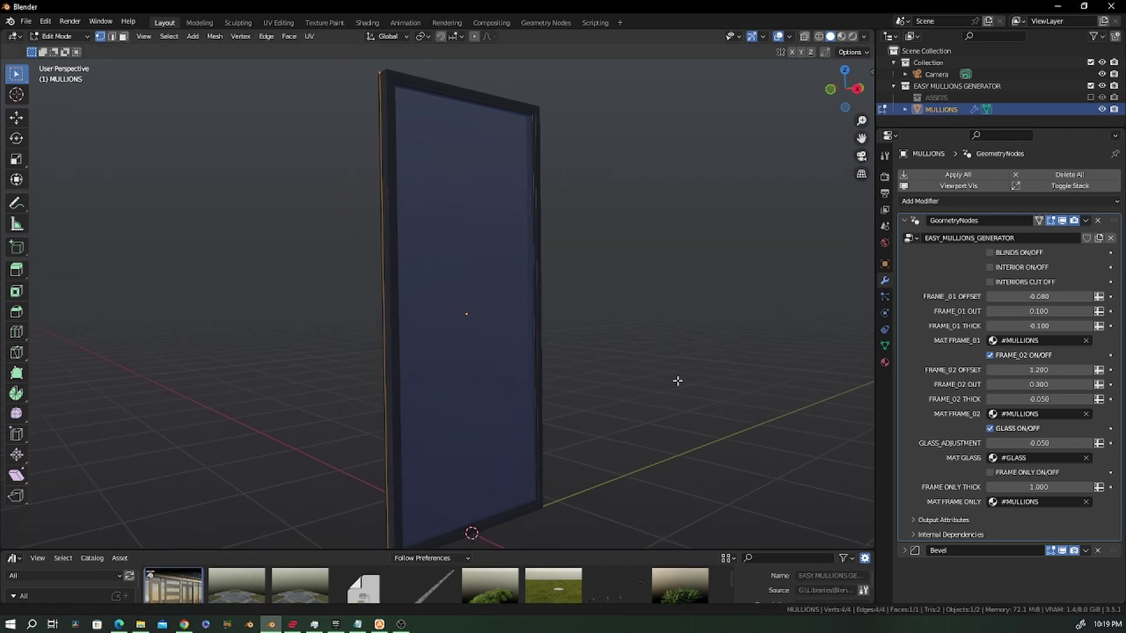
pyautogui.moveTo(520, 251); pyautogui.dragTo(515, 264, button='middle')
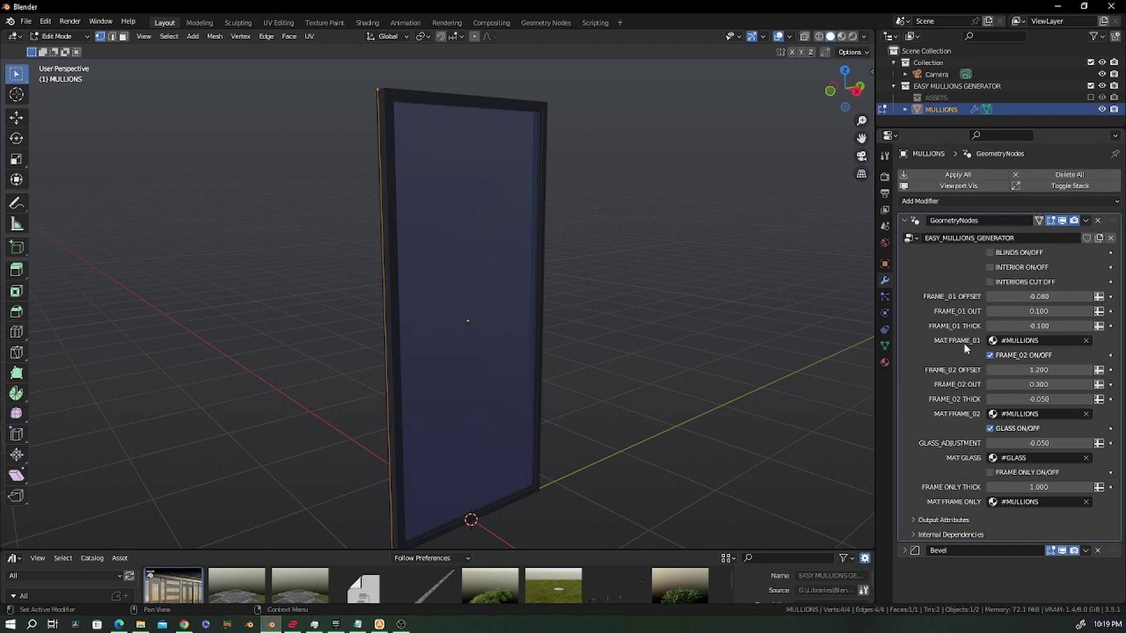
pyautogui.click(989, 356)
pyautogui.click(989, 355)
pyautogui.click(989, 356)
# Toggle GLASS ON/OFF off and back on, returning to Object Mode.
pyautogui.click(990, 429)
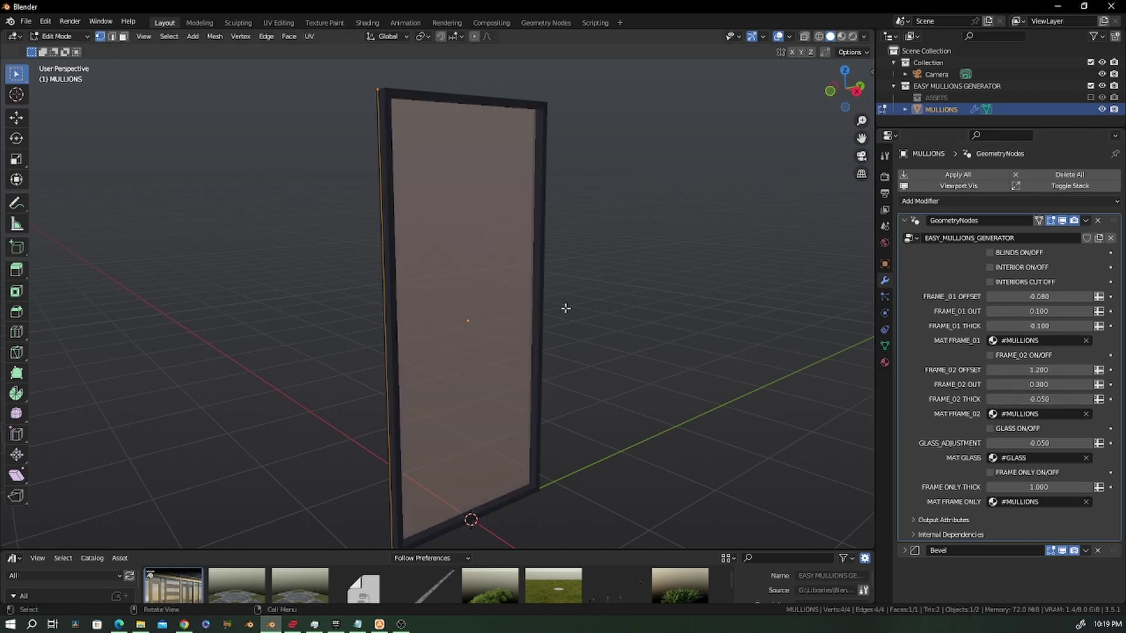
pyautogui.press('Tab')
pyautogui.click(991, 429)
pyautogui.click(991, 429)
pyautogui.click(991, 429)
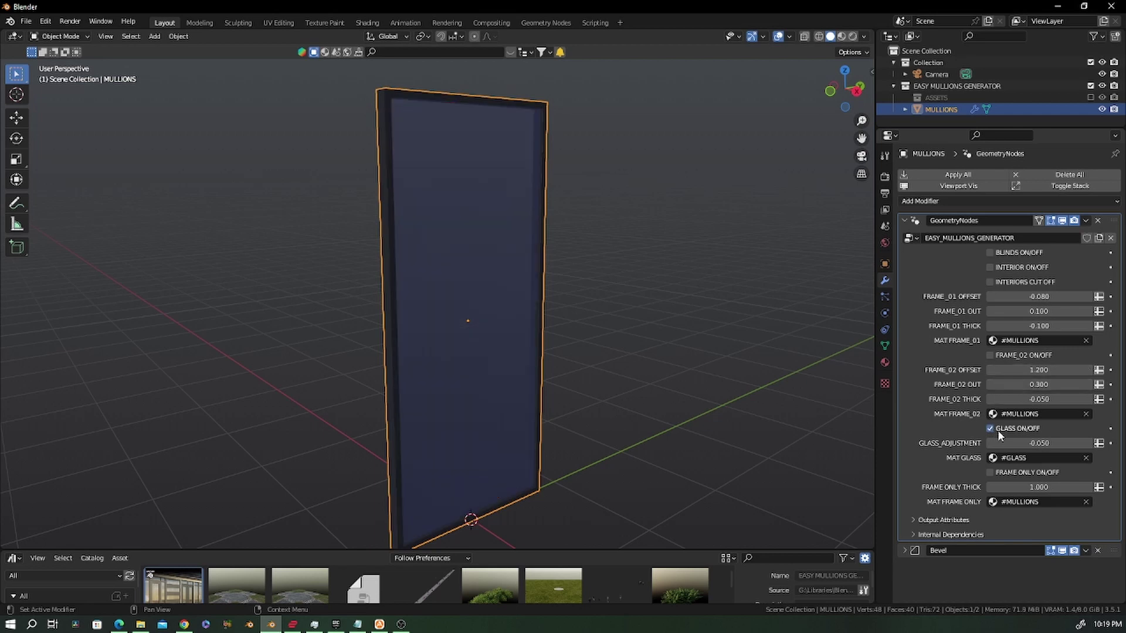
# Recheck FRAME_02 on and off, leaving the second frame enabled.
pyautogui.click(989, 355)
pyautogui.click(989, 355)
pyautogui.scroll(6, 537, 99)
pyautogui.scroll(2, 537, 105)
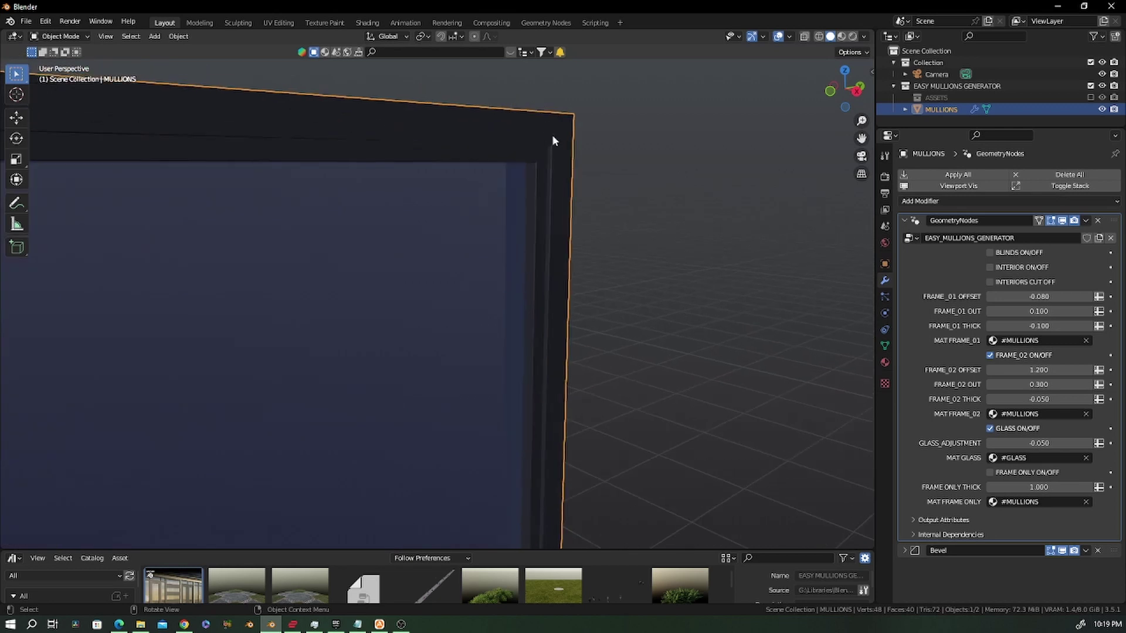
pyautogui.click(990, 355)
pyautogui.click(990, 355)
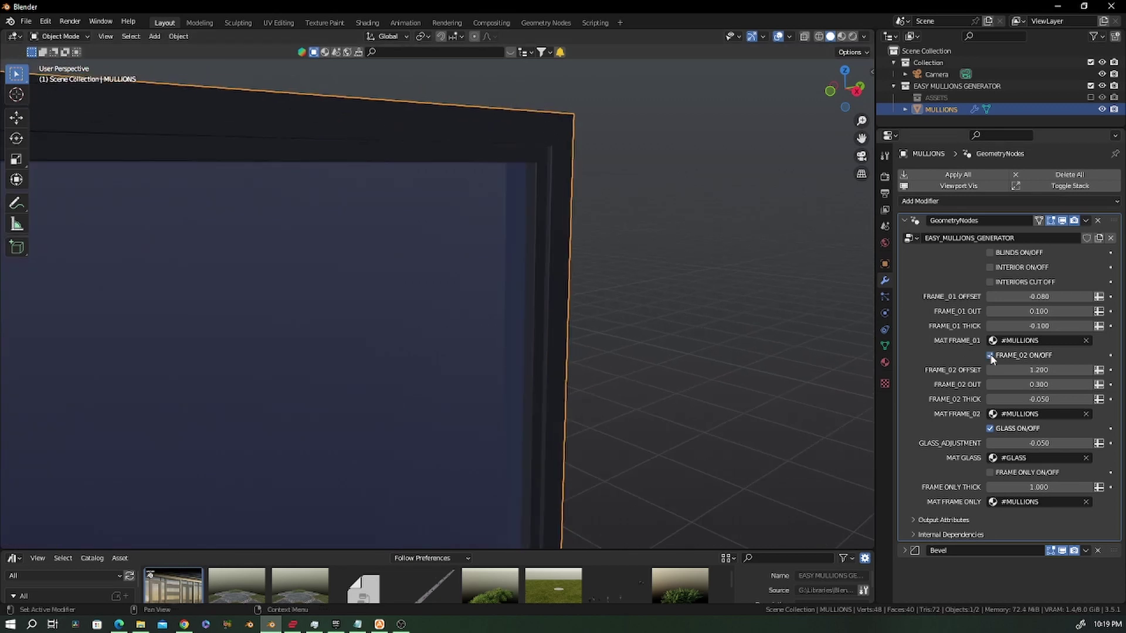
# Tick FRAME ONLY ON/OFF so the window shows as a single thick panel.
pyautogui.click(989, 472)
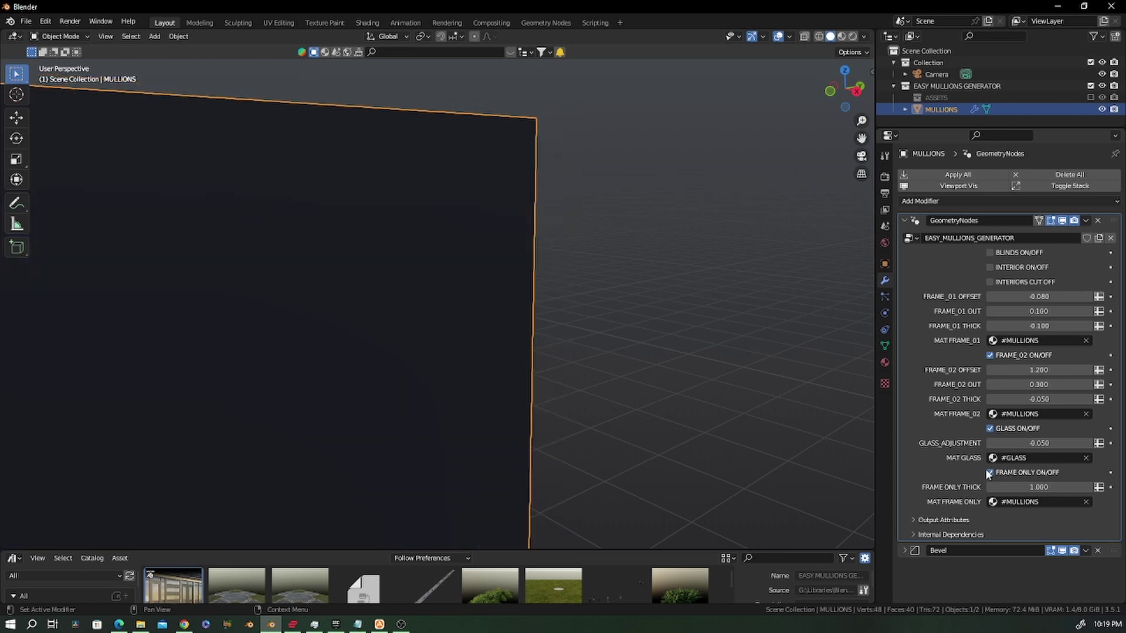
pyautogui.scroll(-5, 445, 343)
pyautogui.moveTo(444, 344); pyautogui.dragTo(354, 327, button='middle')
# In Edit Mode, duplicate the panel face and slide the copy along Y.
pyautogui.moveTo(312, 146); pyautogui.dragTo(312, 201, button='middle')
pyautogui.press('Tab')
pyautogui.scroll(-3, 353, 194)
pyautogui.moveTo(380, 139); pyautogui.dragTo(295, 467)
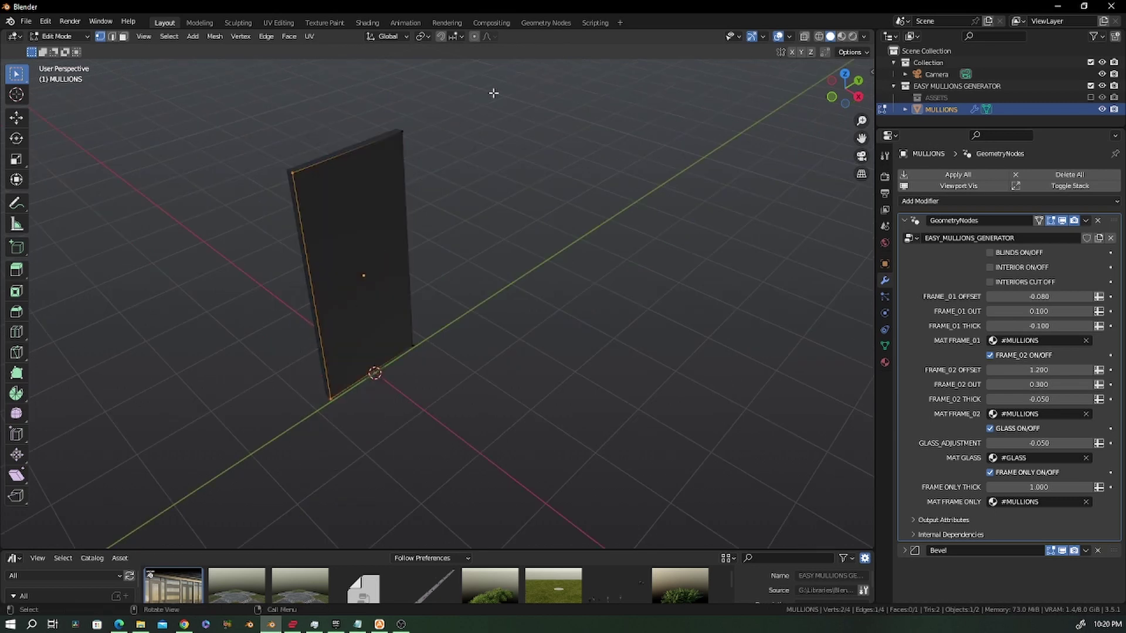
pyautogui.moveTo(493, 93); pyautogui.dragTo(224, 464)
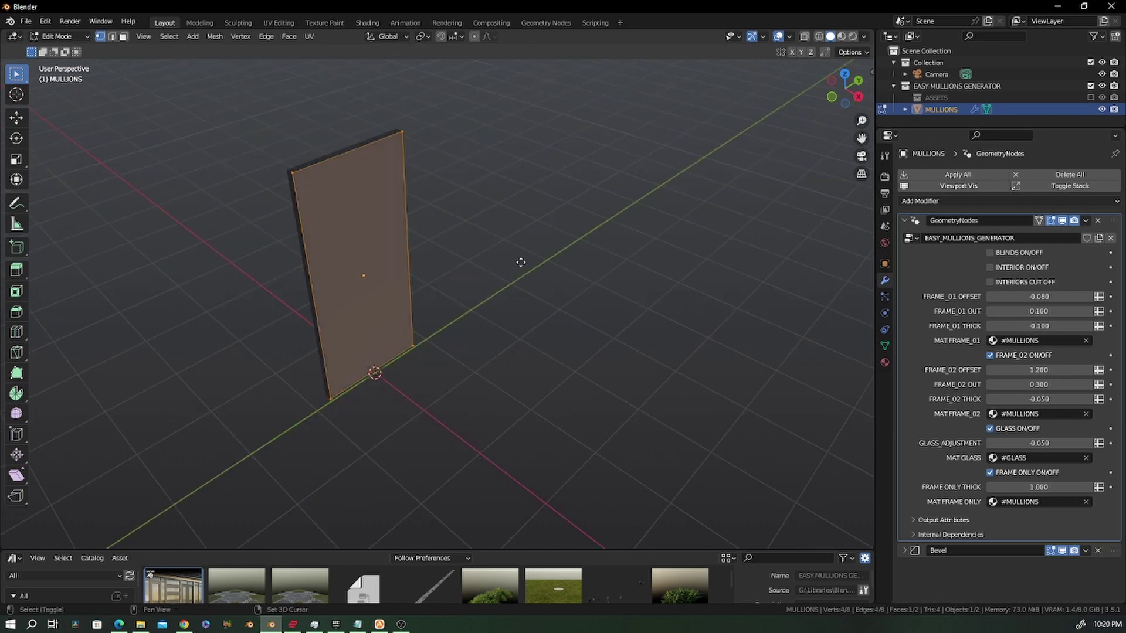
pyautogui.hotkey('shift', 'd')
pyautogui.press('y')
pyautogui.click(580, 247)
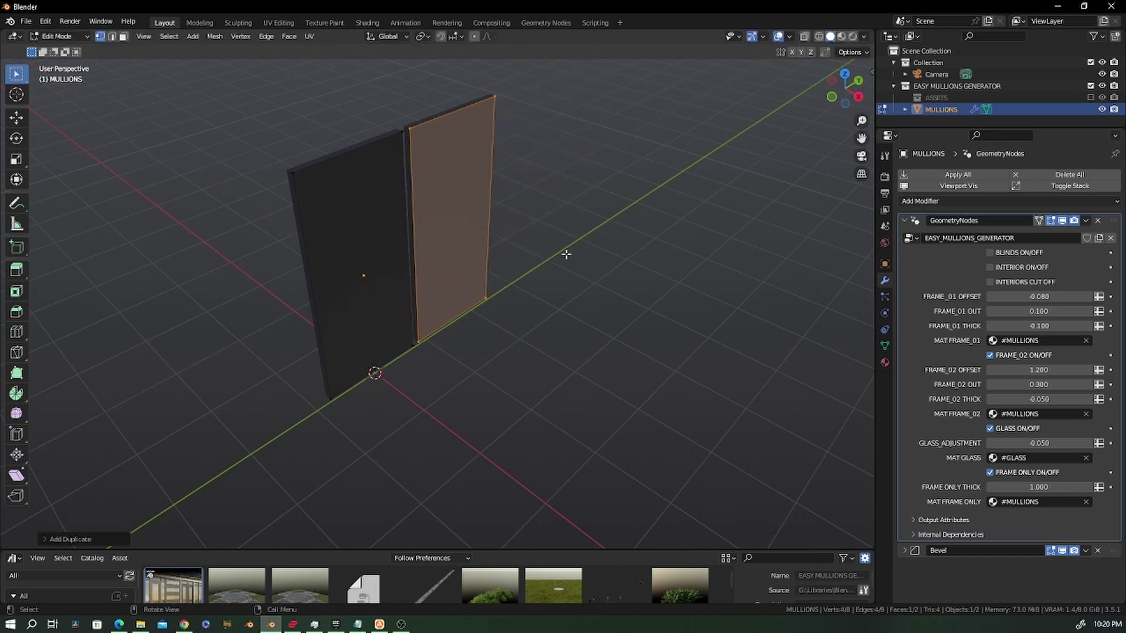
# Move the new panel's right edge along the Y axis.
pyautogui.moveTo(562, 251); pyautogui.dragTo(493, 221, button='middle')
pyautogui.moveTo(493, 222); pyautogui.dragTo(465, 367)
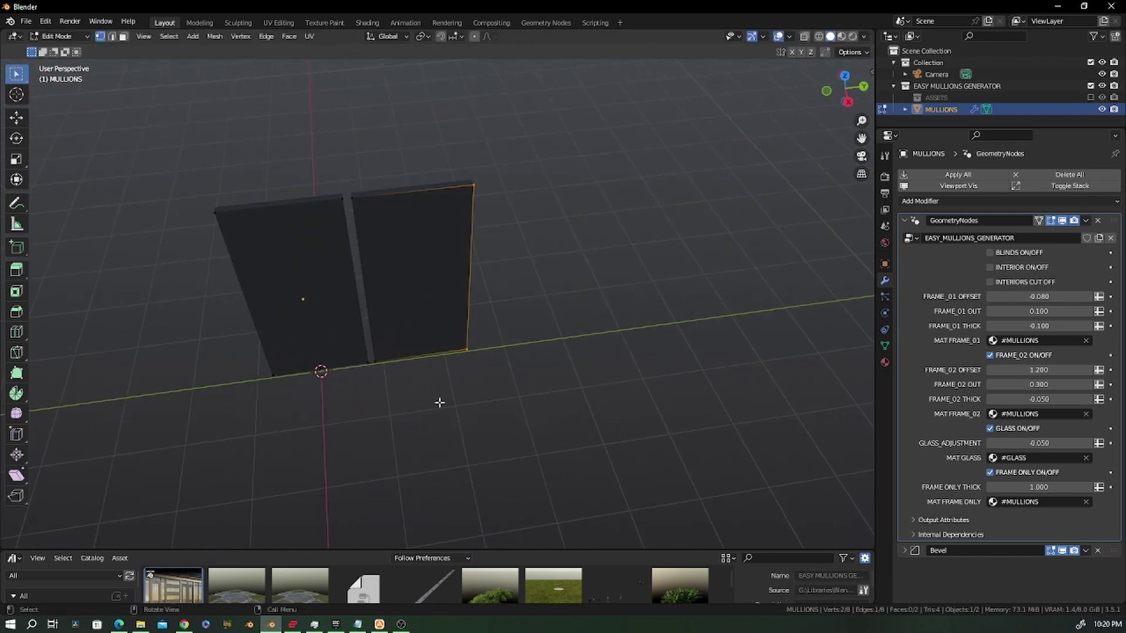
pyautogui.press('g')
pyautogui.press('y')
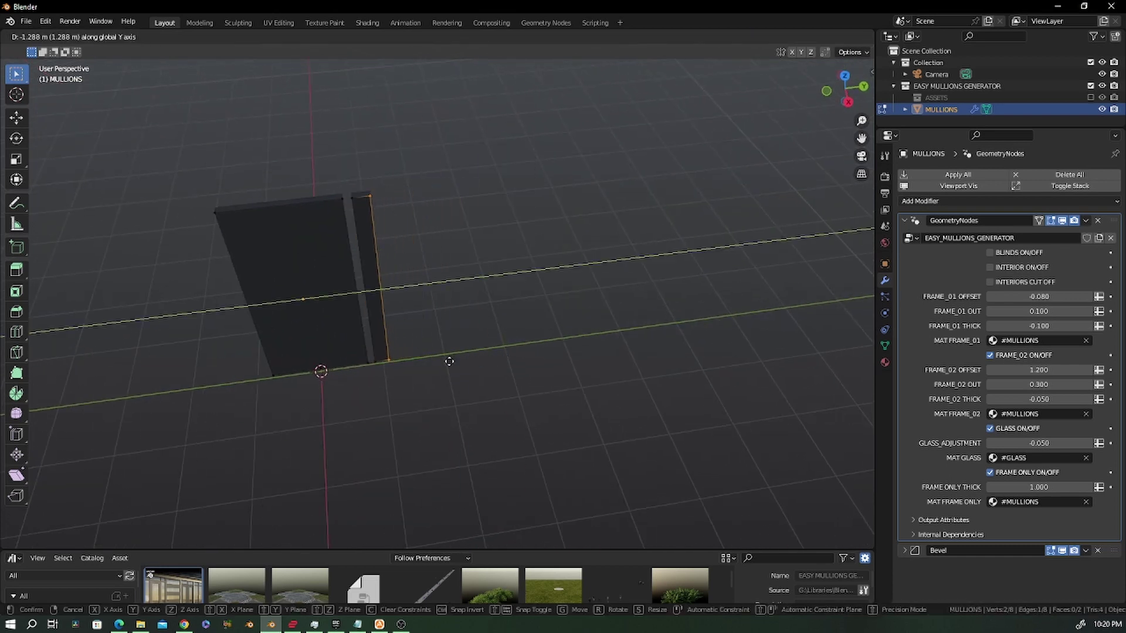
pyautogui.click(434, 363)
# Extrude the panel's lower right edge into a floor strip.
pyautogui.moveTo(404, 348); pyautogui.dragTo(368, 379)
pyautogui.moveTo(368, 379); pyautogui.dragTo(460, 422, button='middle')
pyautogui.press('e')
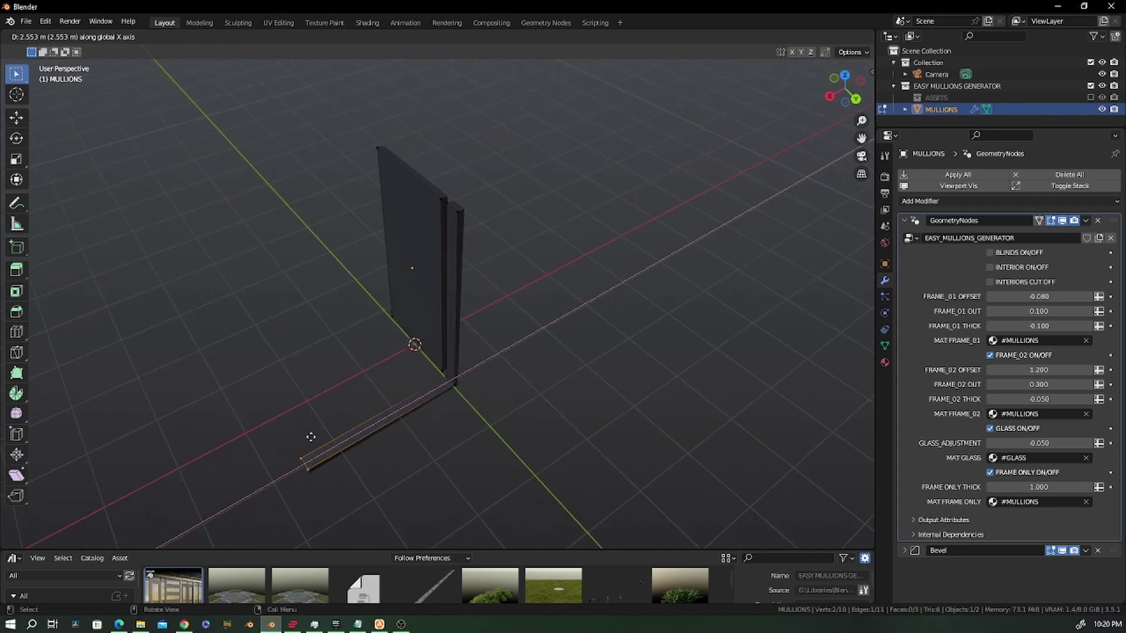
pyautogui.click(301, 442)
pyautogui.scroll(2, 396, 430)
pyautogui.moveTo(396, 429); pyautogui.dragTo(396, 470, button='middle')
pyautogui.scroll(-4, 396, 470)
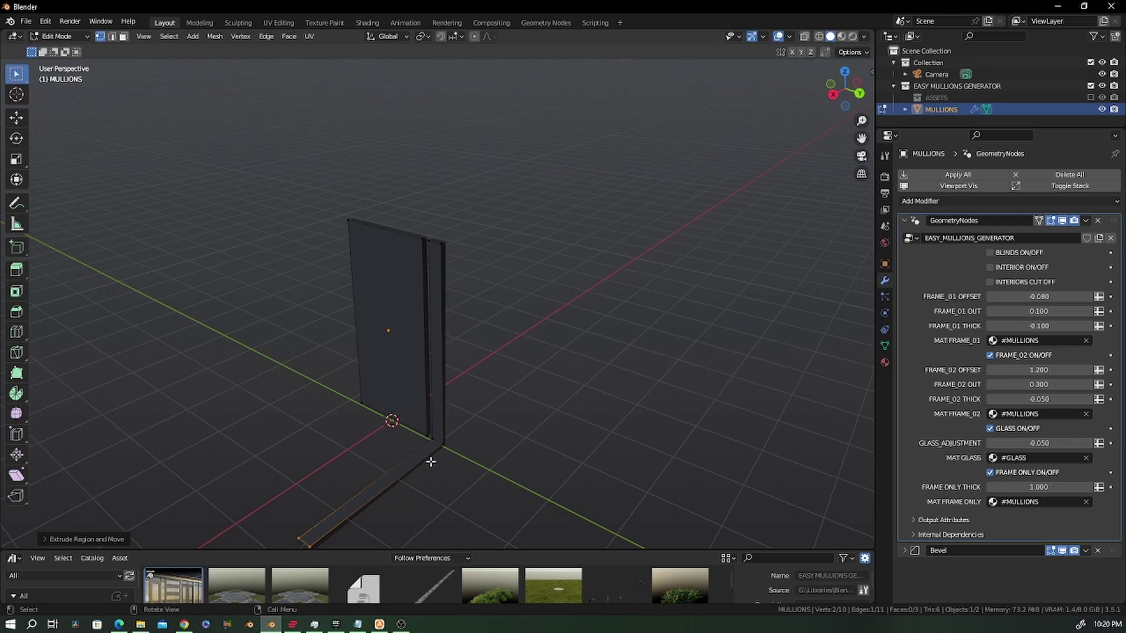
# Move the whole floor strip along X to the mullion's outer corner, then inspect in Object Mode.
pyautogui.press('ctrl+KP_Add')
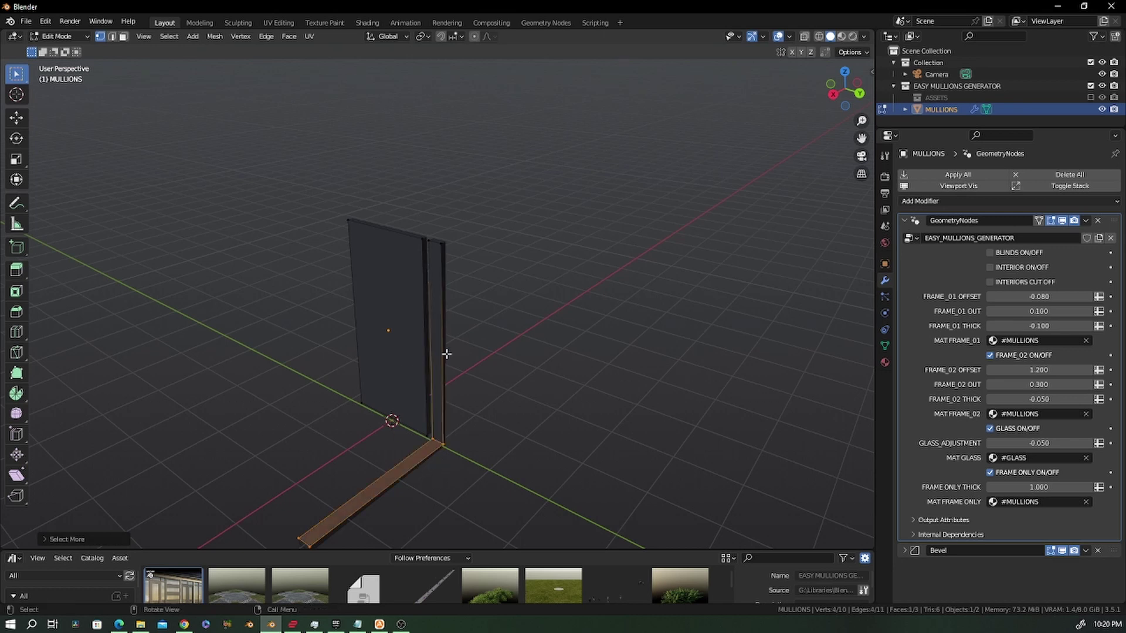
pyautogui.moveTo(538, 385); pyautogui.dragTo(591, 409, button='middle')
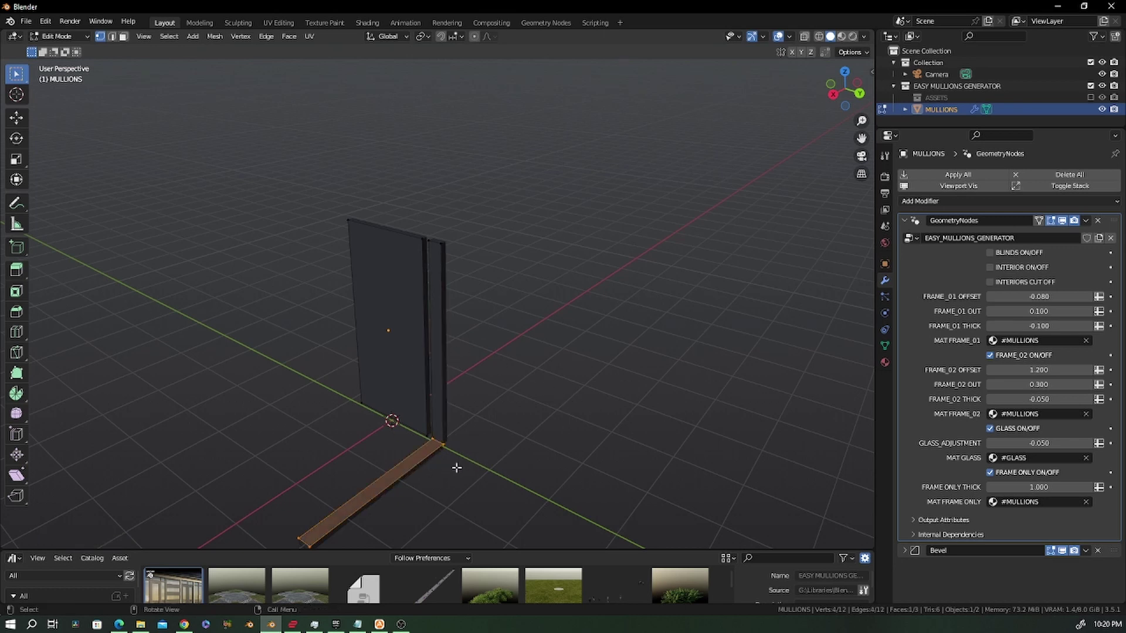
pyautogui.scroll(6, 450, 469)
pyautogui.keyDown('shift'); pyautogui.moveTo(423, 382); pyautogui.dragTo(331, 333, button='middle'); pyautogui.keyUp('shift')
pyautogui.press('g')
pyautogui.press('x')
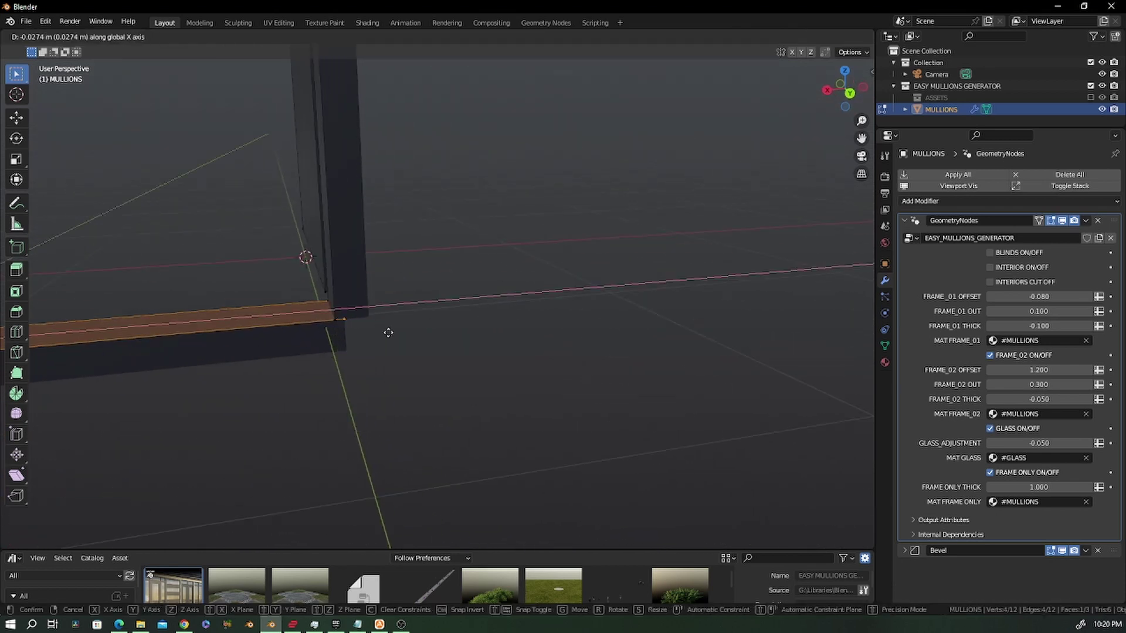
pyautogui.click(416, 341)
pyautogui.scroll(-4, 417, 341)
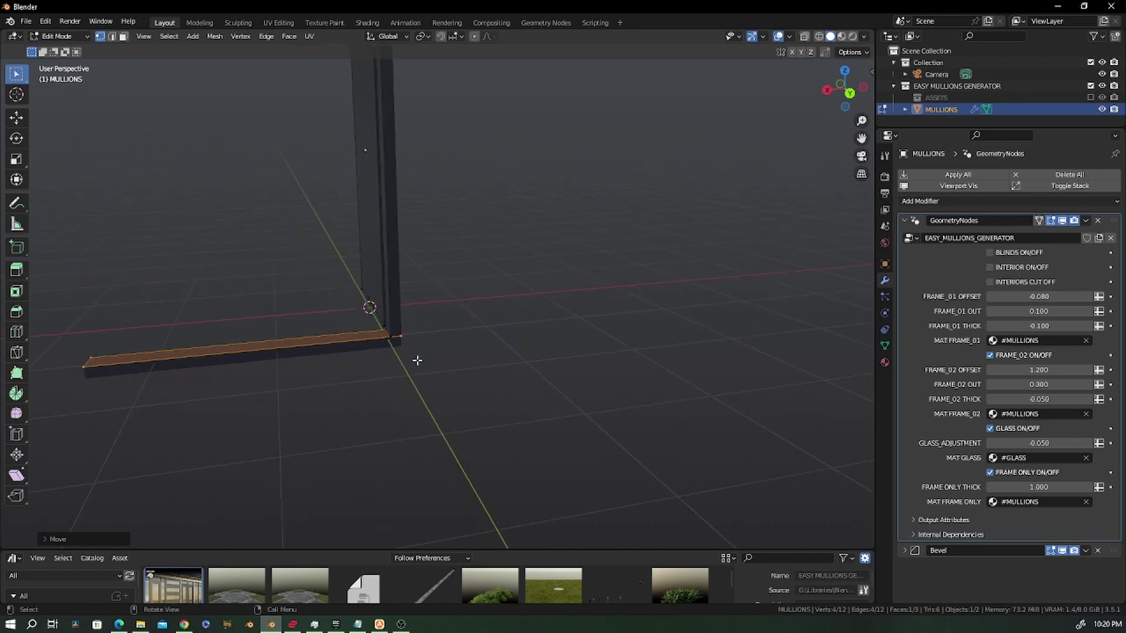
pyautogui.moveTo(417, 352); pyautogui.dragTo(392, 389, button='middle')
pyautogui.press('Tab')
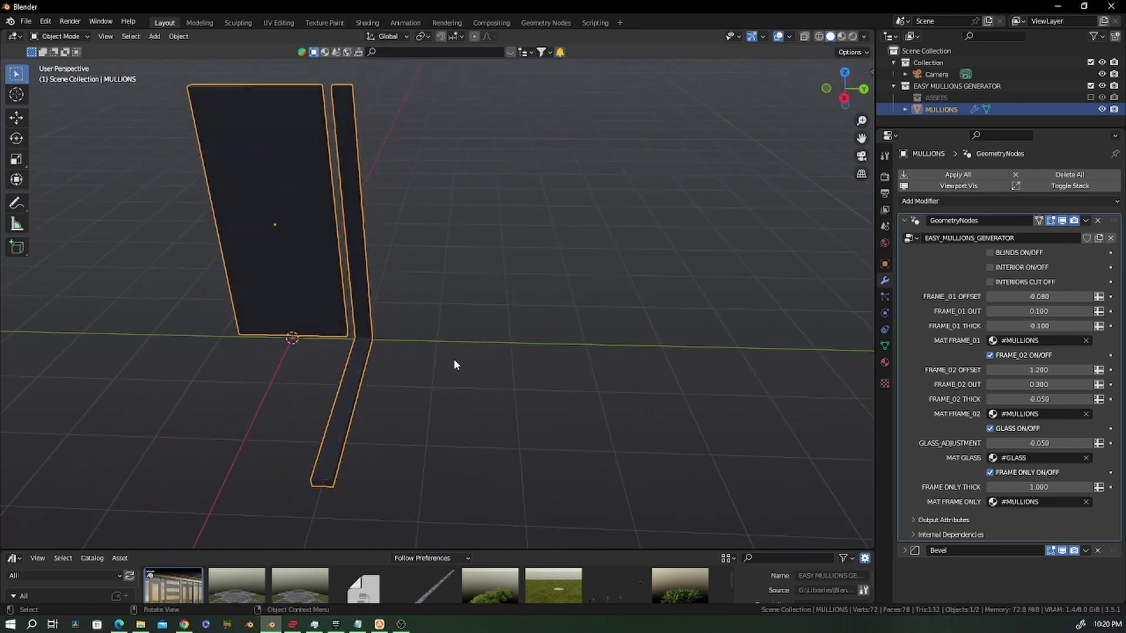
pyautogui.moveTo(455, 365); pyautogui.dragTo(367, 284, button='middle')
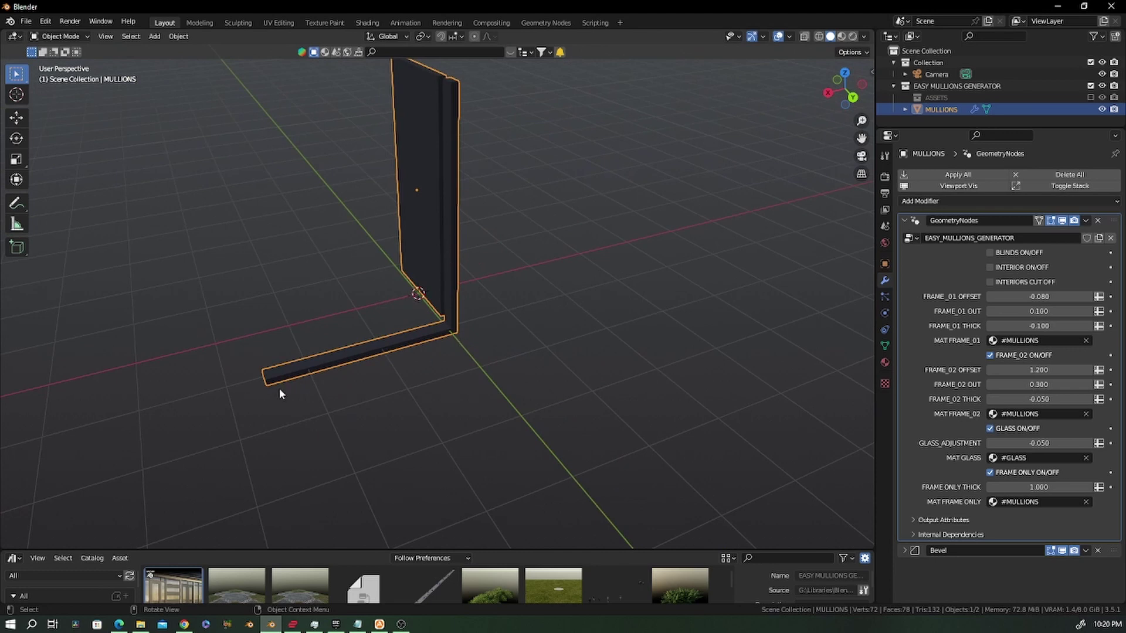
pyautogui.moveTo(454, 334); pyautogui.dragTo(482, 416, button='middle')
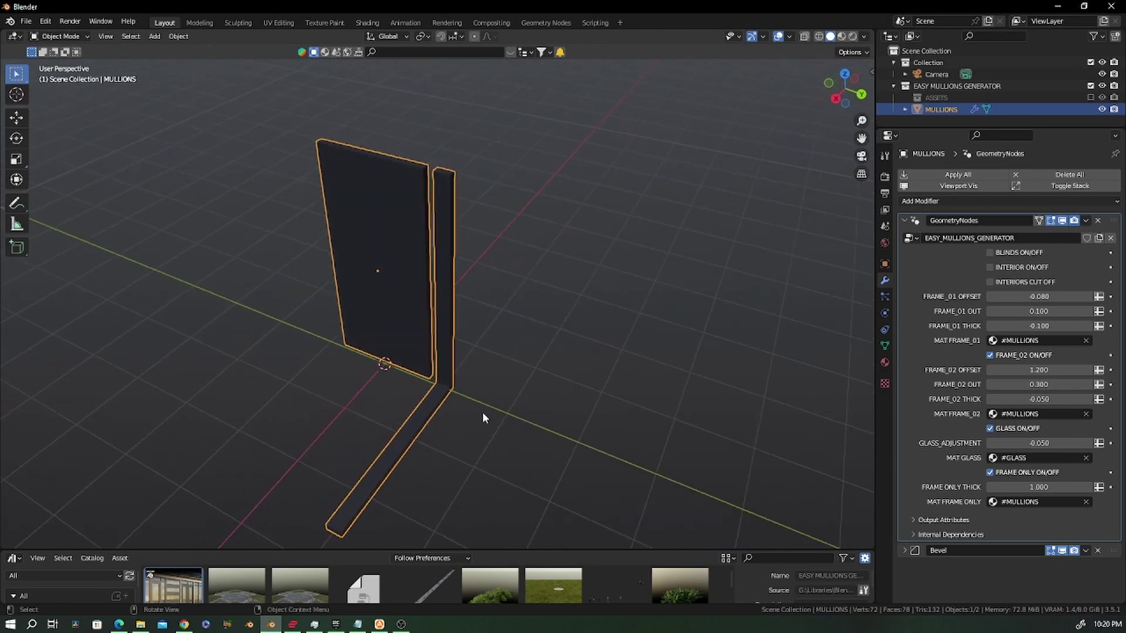
# Delete the floor strip and linked vertical strip faces, leaving the single panel.
pyautogui.press('Tab')
pyautogui.click(433, 408)
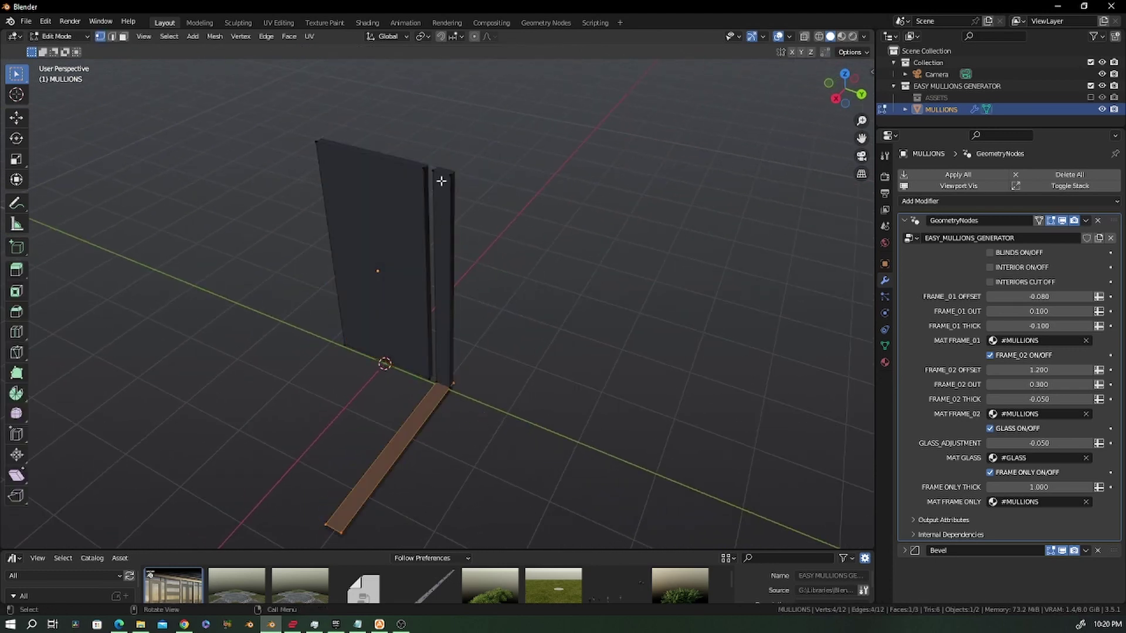
pyautogui.press('l')
pyautogui.press('x')
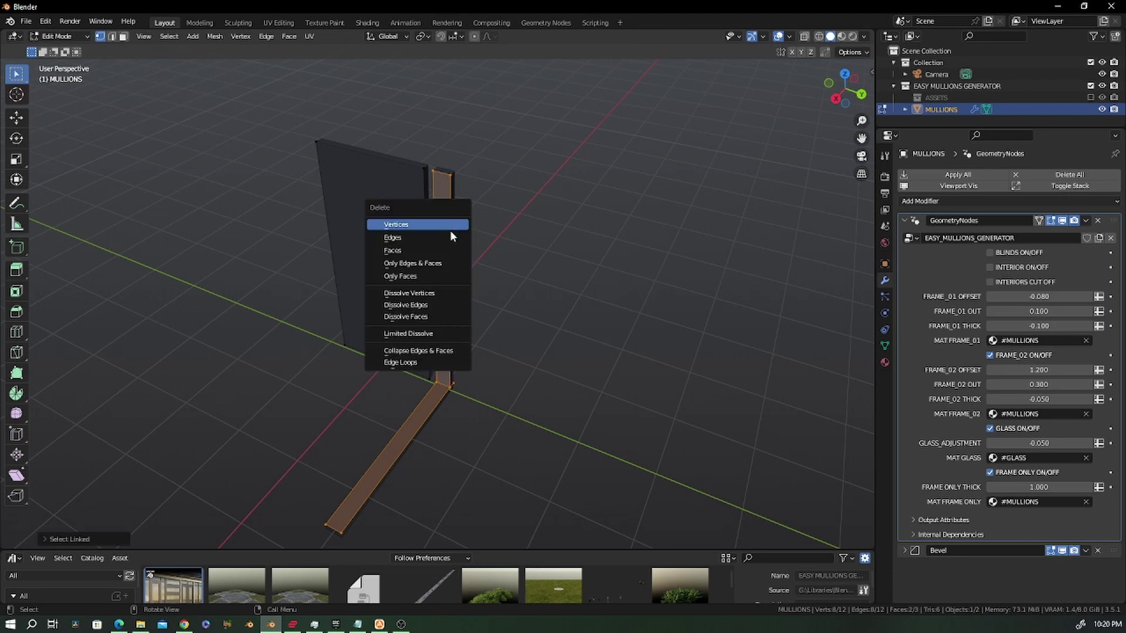
pyautogui.click(448, 246)
pyautogui.moveTo(449, 246); pyautogui.dragTo(392, 236, button='middle')
pyautogui.press('Tab')
pyautogui.scroll(3, 332, 217)
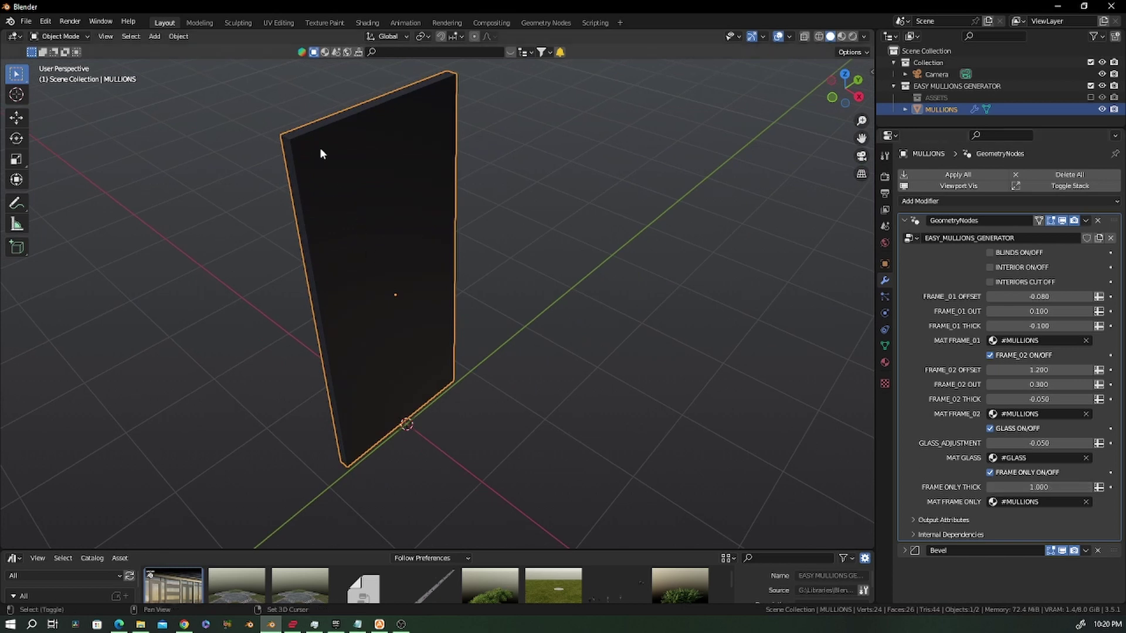
# Untick FRAME ONLY ON/OFF to bring back the framed glass pane.
pyautogui.keyDown('shift'); pyautogui.moveTo(320, 154); pyautogui.dragTo(349, 199, button='middle'); pyautogui.keyUp('shift')
pyautogui.click(990, 473)
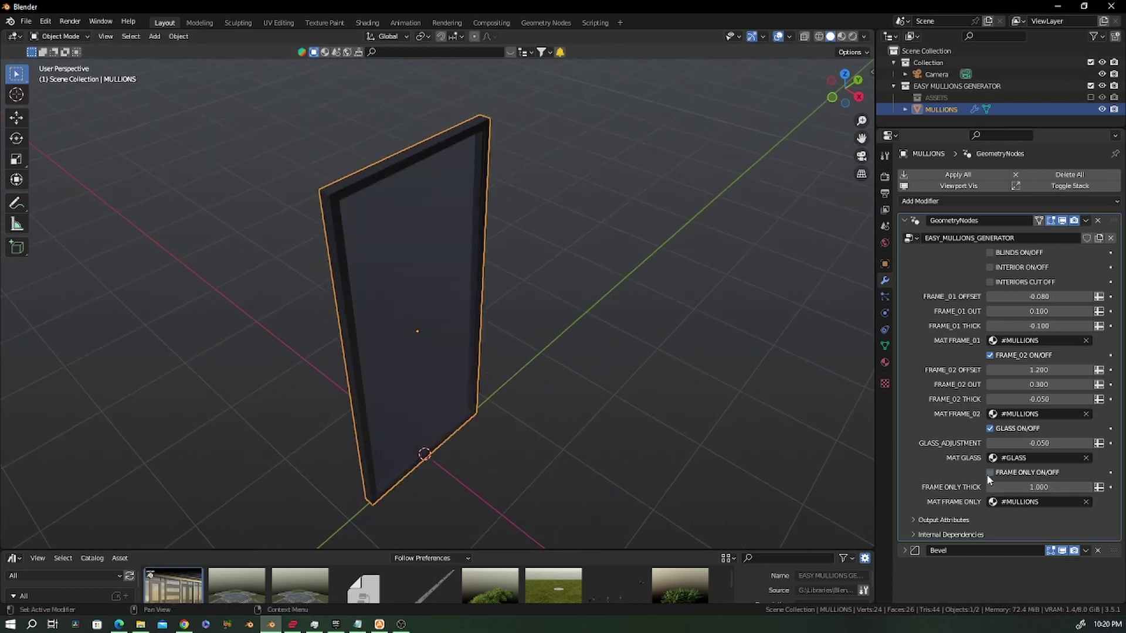
pyautogui.moveTo(414, 241); pyautogui.dragTo(350, 96, button='middle')
pyautogui.scroll(4, 558, 184)
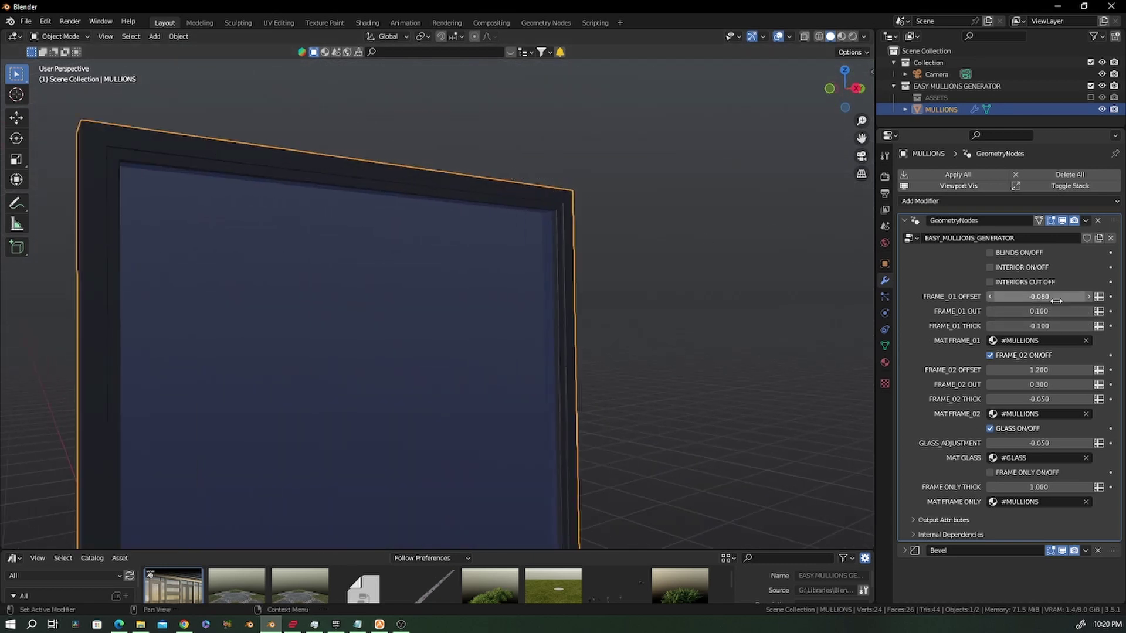
# Try other FRAME_01 and GLASS_ADJUSTMENT values, restoring FRAME_01 to 0.100 and glass to about -0.058.
pyautogui.moveTo(1038, 297); pyautogui.dragTo(1032, 326)
pyautogui.hotkey('ctrl', 'z')
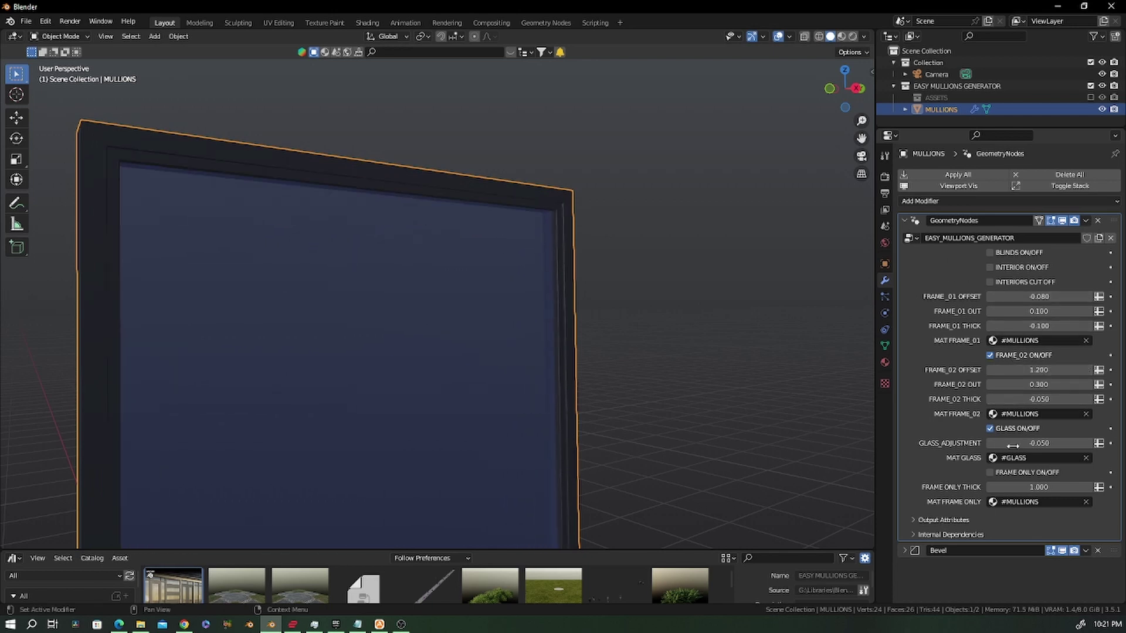
pyautogui.moveTo(1000, 444); pyautogui.dragTo(1034, 441)
pyautogui.click(1035, 441)
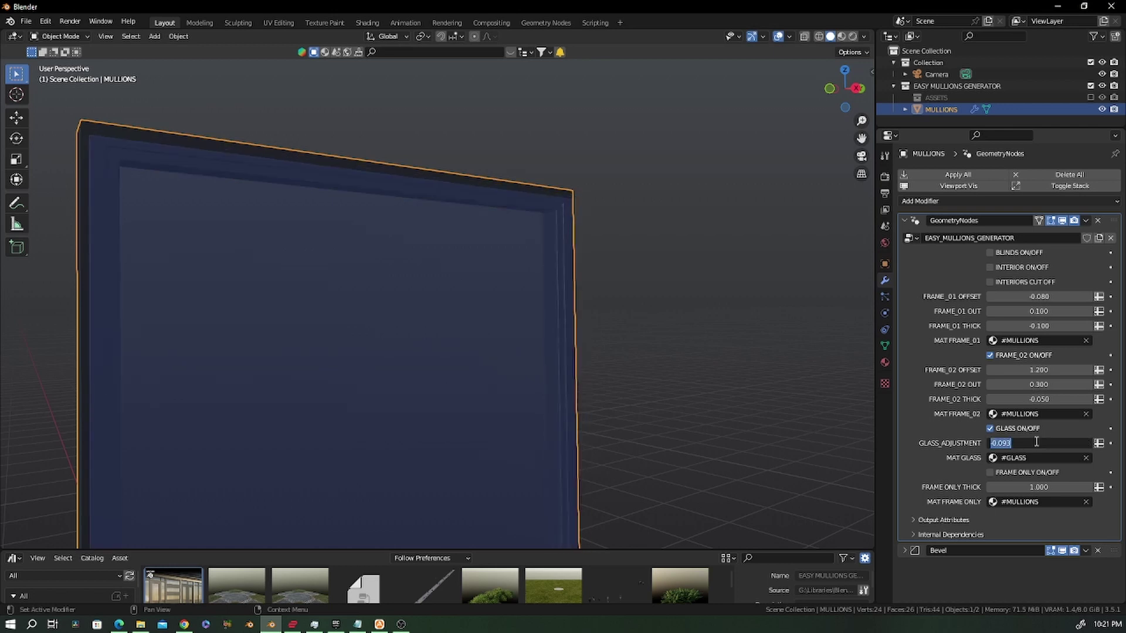
pyautogui.press('Return')
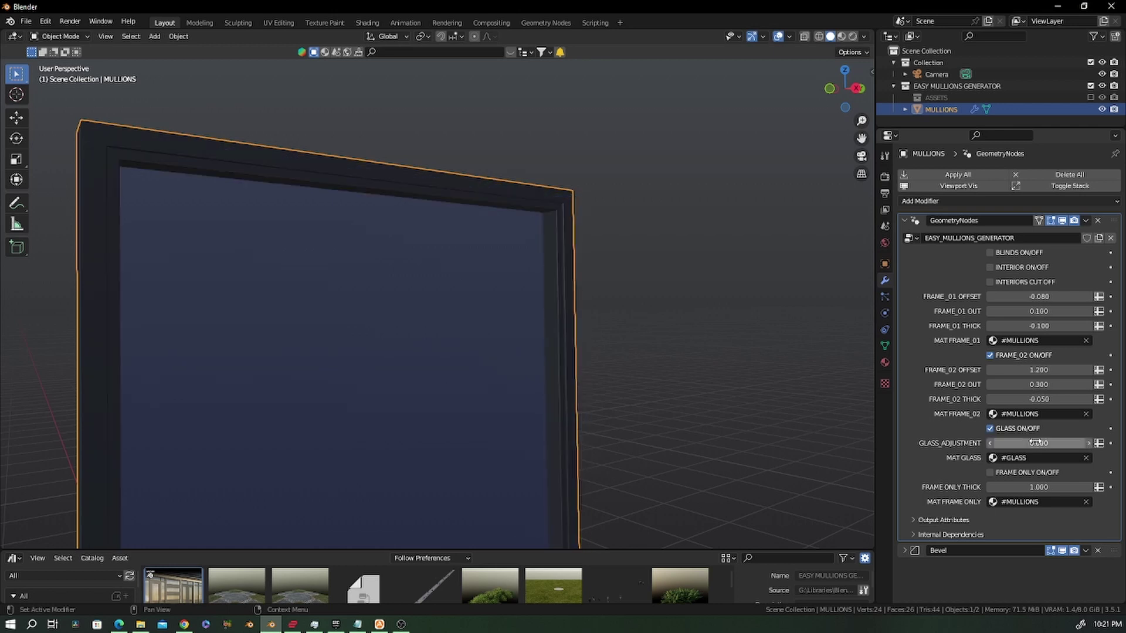
pyautogui.moveTo(1035, 442); pyautogui.dragTo(1024, 443)
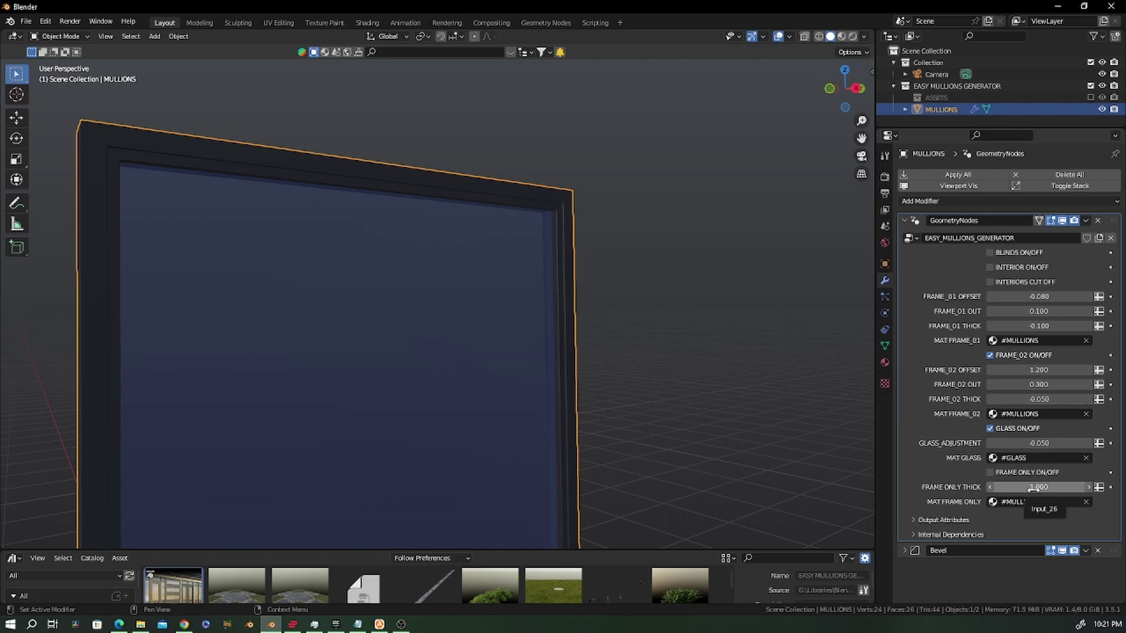
pyautogui.click(990, 472)
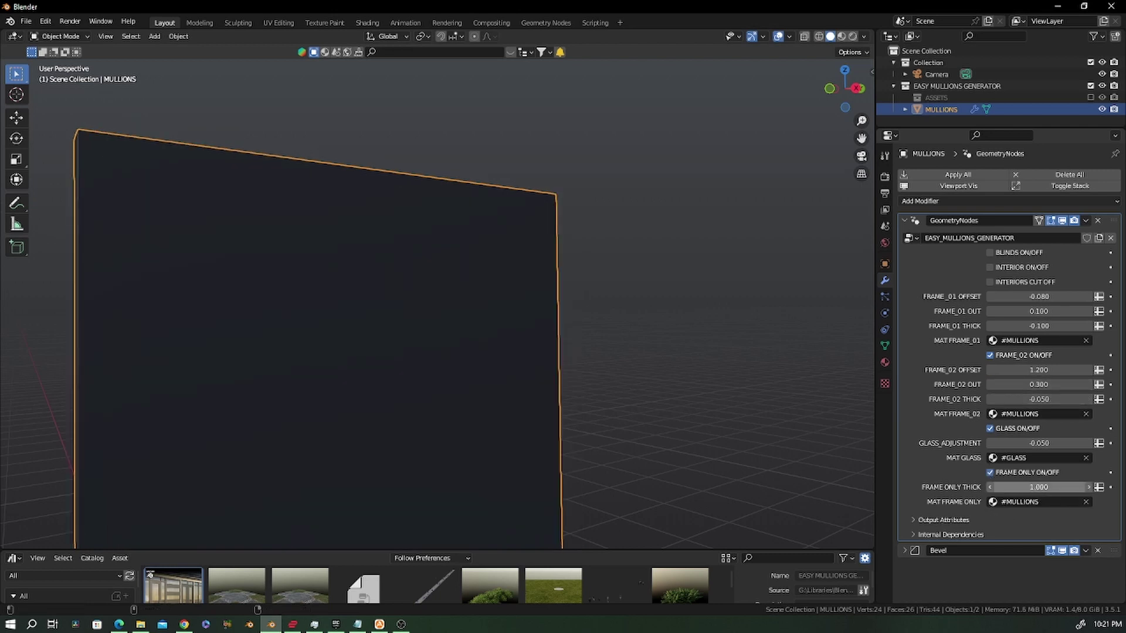
pyautogui.moveTo(1038, 488); pyautogui.dragTo(1061, 488)
pyautogui.moveTo(373, 326); pyautogui.dragTo(482, 335, button='middle')
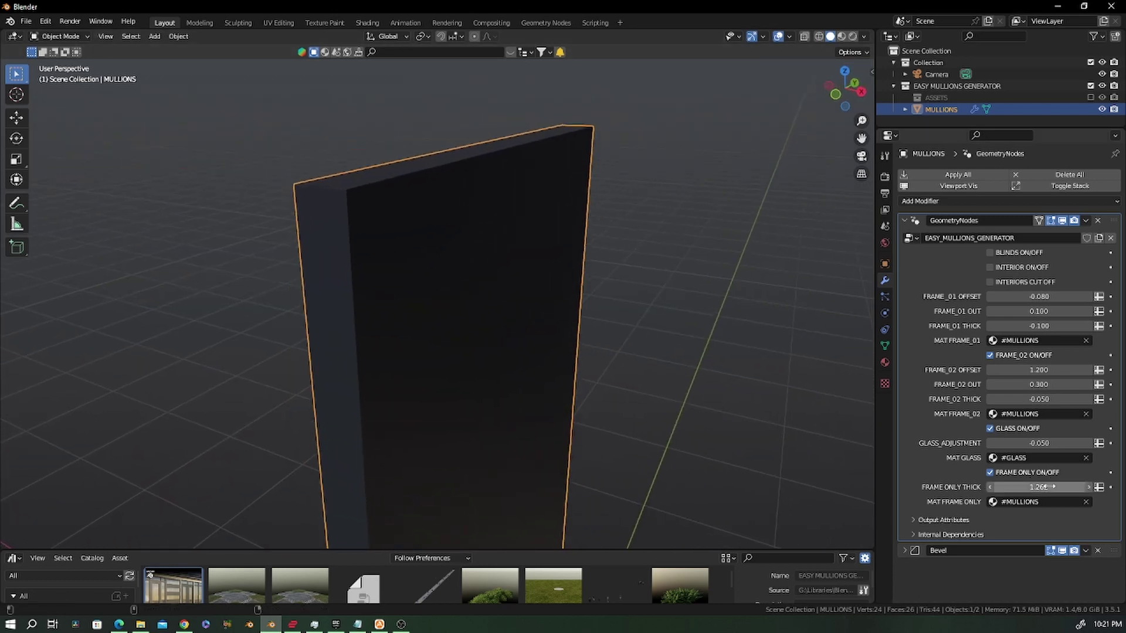
pyautogui.moveTo(1053, 486)
pyautogui.mouseDown()
pyautogui.moveTo(973, 487)
pyautogui.moveTo(1054, 487)
pyautogui.mouseUp()
pyautogui.moveTo(762, 429); pyautogui.dragTo(658, 319, button='middle')
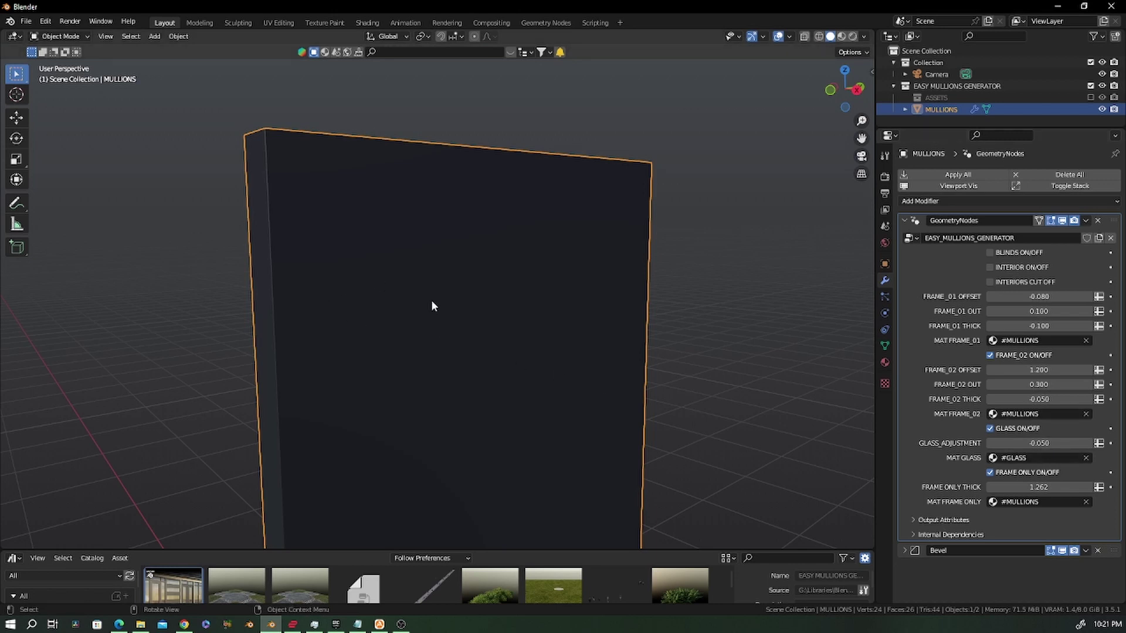
pyautogui.moveTo(420, 262); pyautogui.dragTo(445, 269, button='middle')
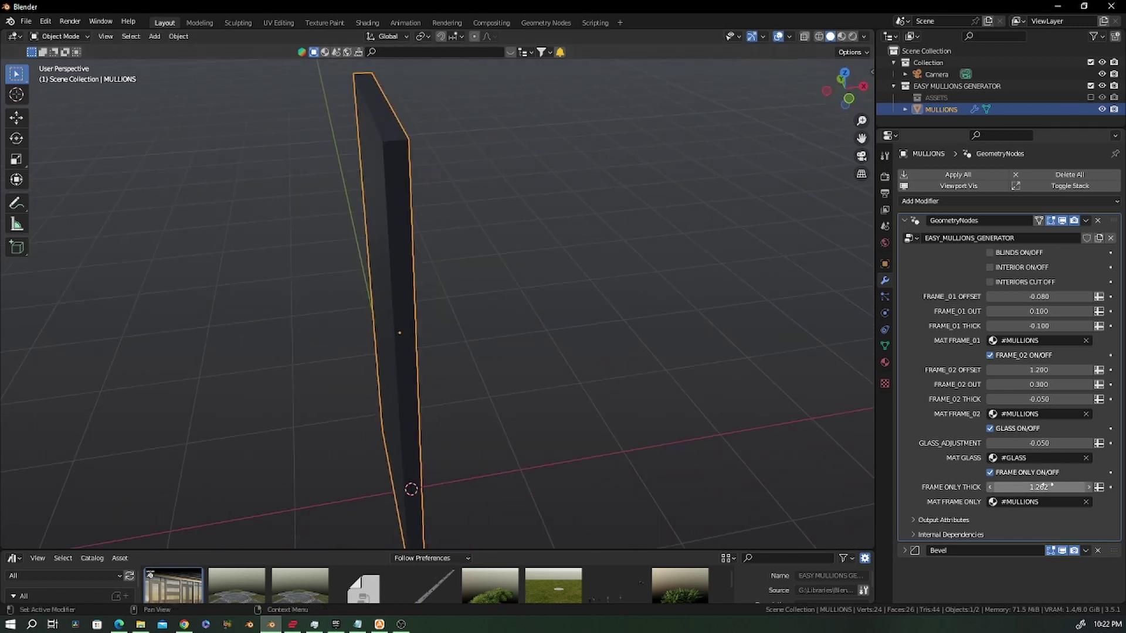
pyautogui.press('BackSpace')
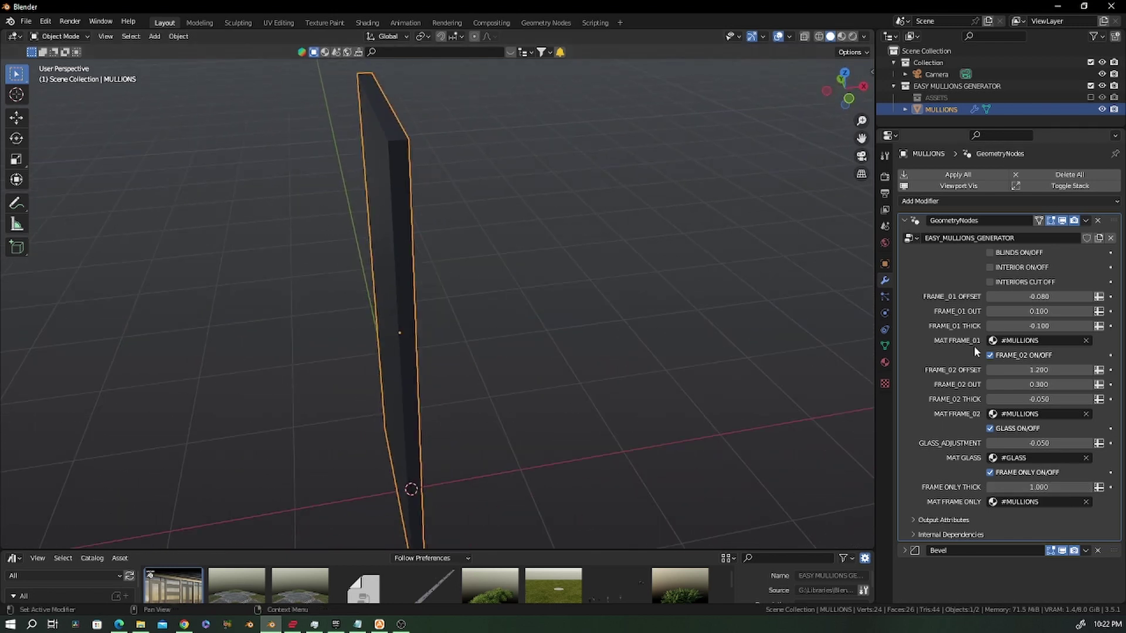
pyautogui.click(1008, 474)
pyautogui.moveTo(539, 299); pyautogui.dragTo(359, 198, button='middle')
# Try #CURTAIN_BASE on MAT FRAME_01, then set it back to #MULLIONS.
pyautogui.scroll(4, 461, 176)
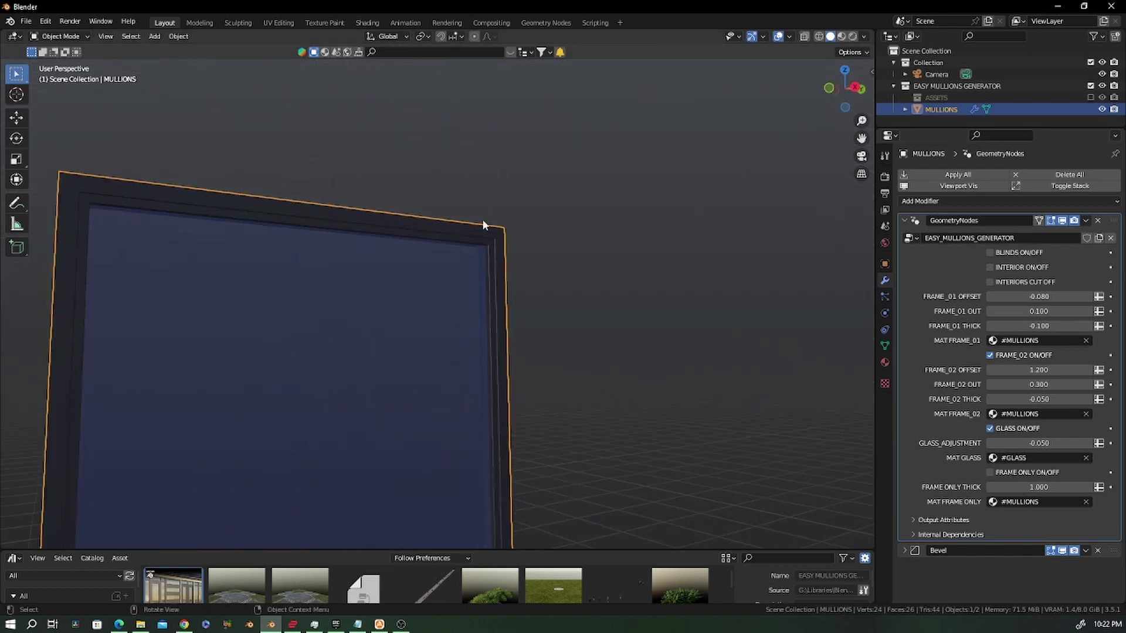
pyautogui.click(995, 341)
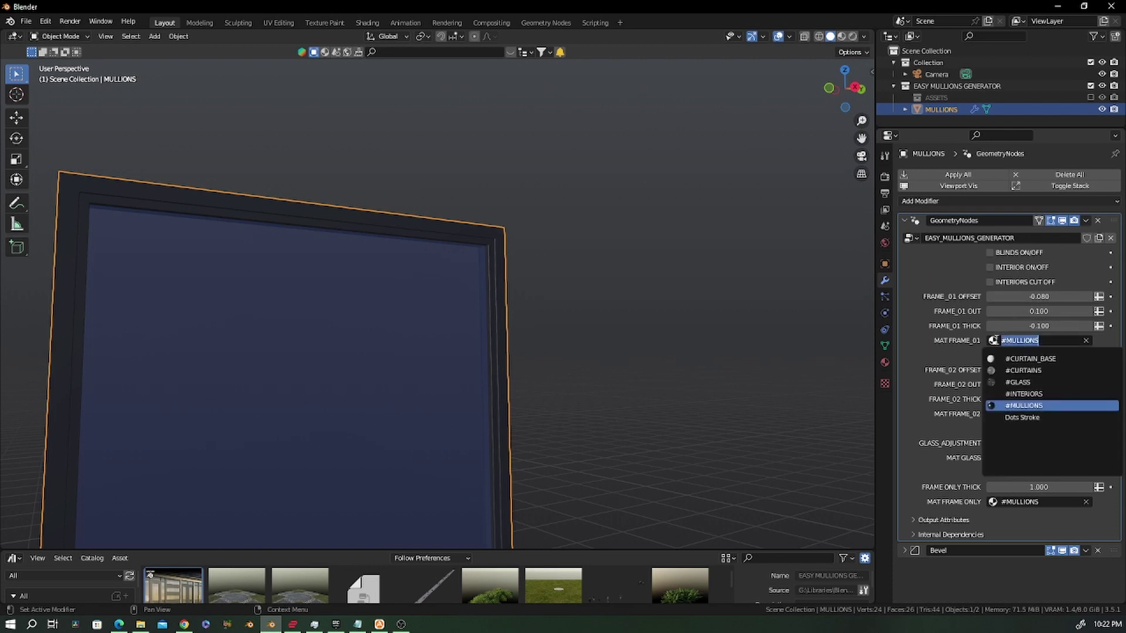
pyautogui.click(1014, 358)
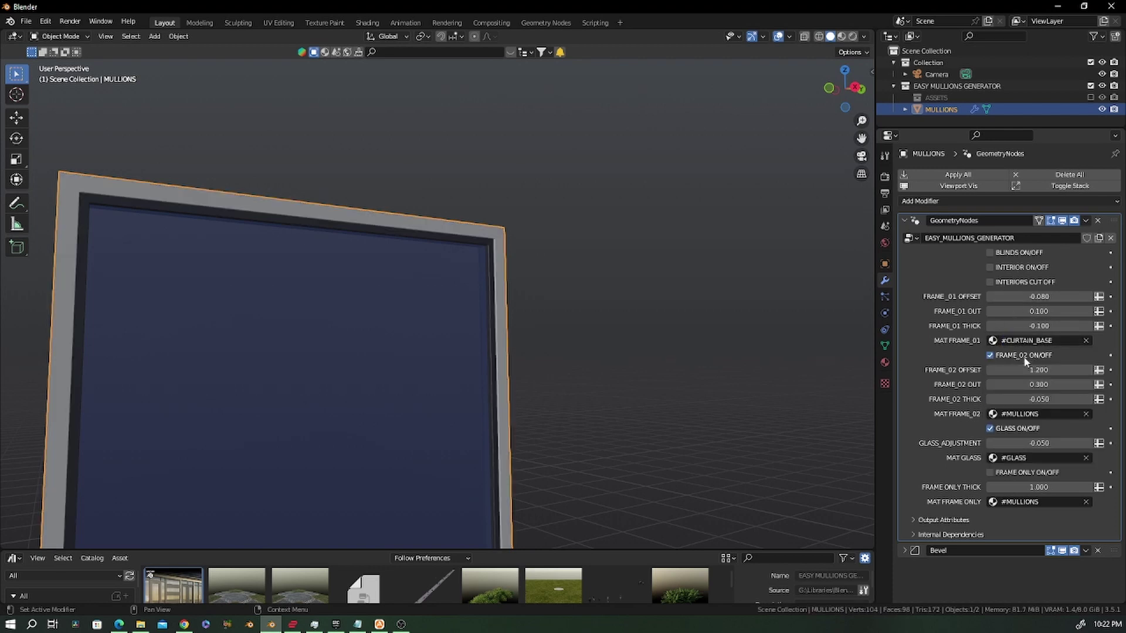
pyautogui.click(994, 343)
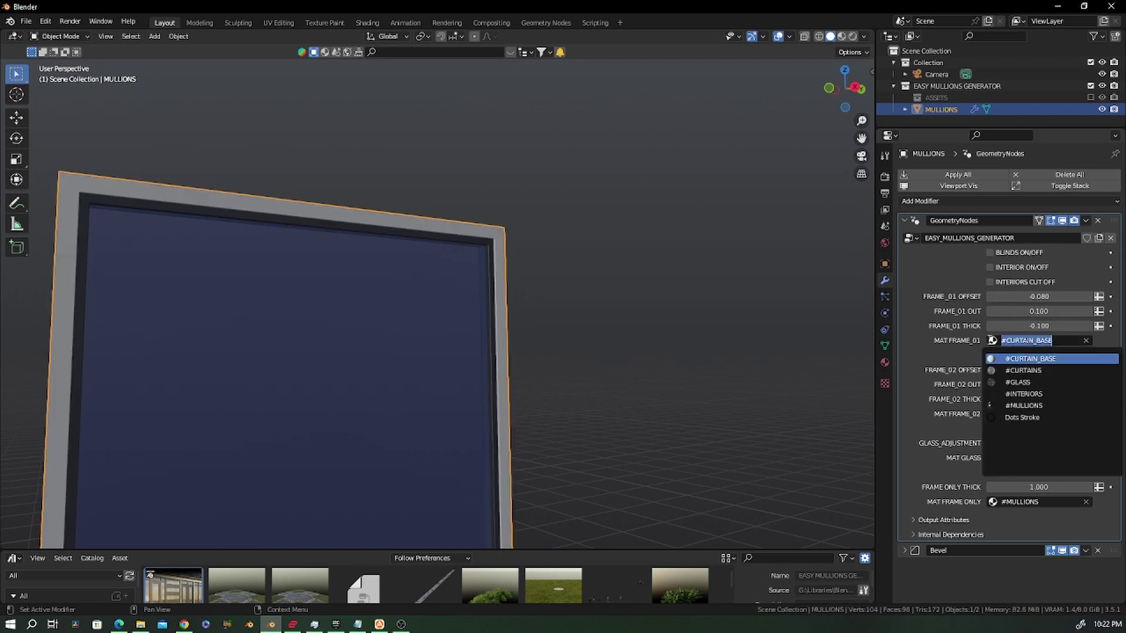
pyautogui.click(1025, 405)
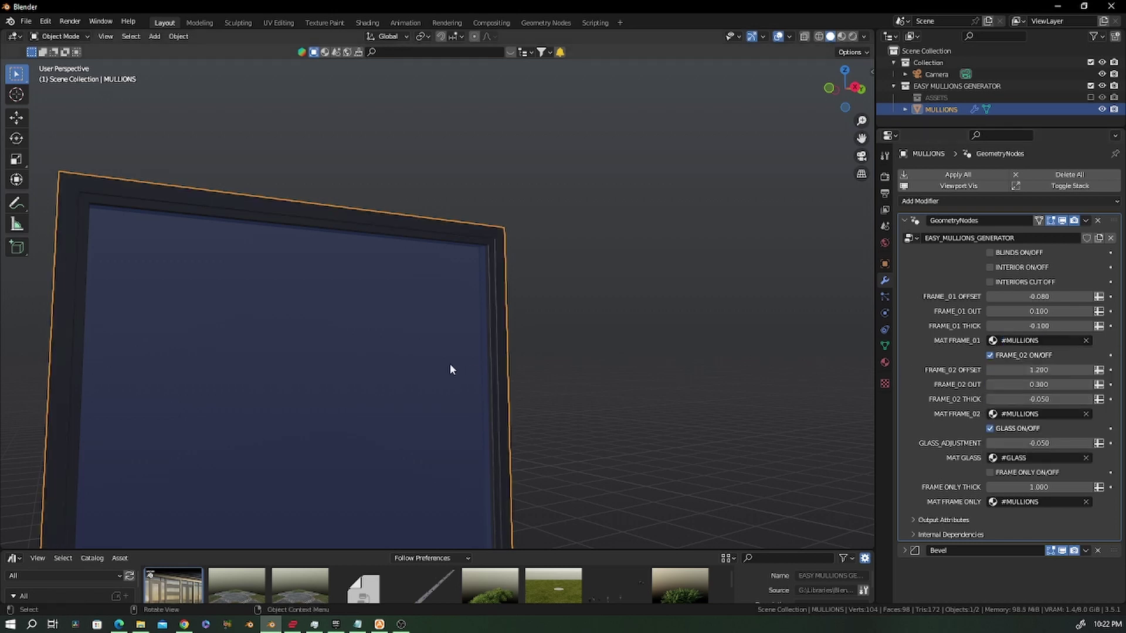
# Bring up the MAT GLASS material choices.
pyautogui.moveTo(475, 360); pyautogui.dragTo(441, 161, button='middle')
pyautogui.scroll(-5, 520, 299)
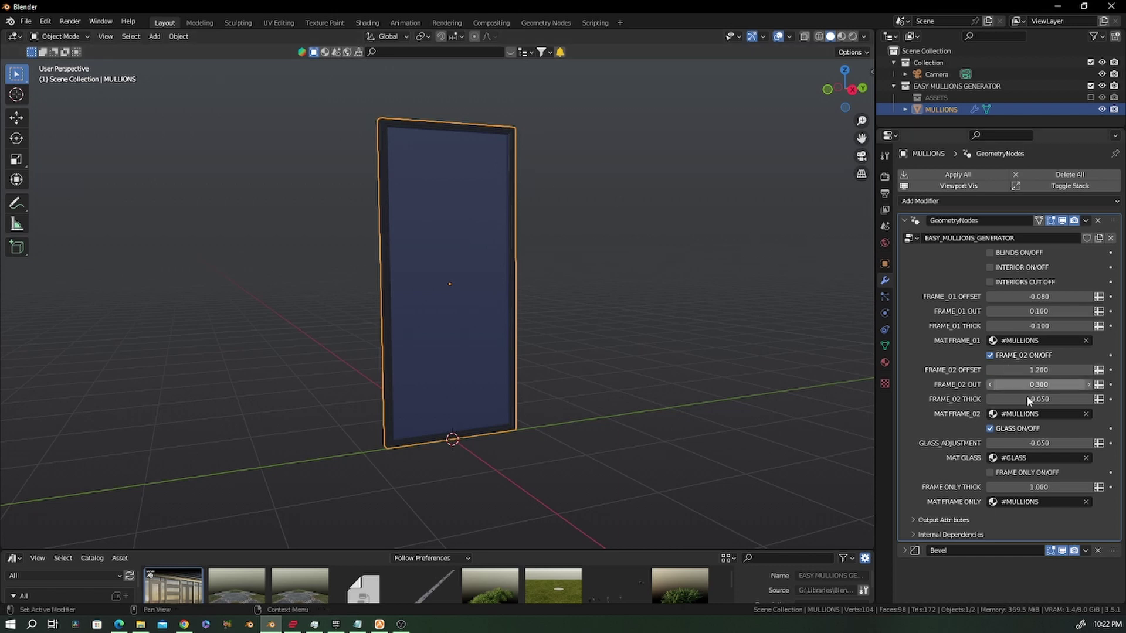
pyautogui.click(1002, 459)
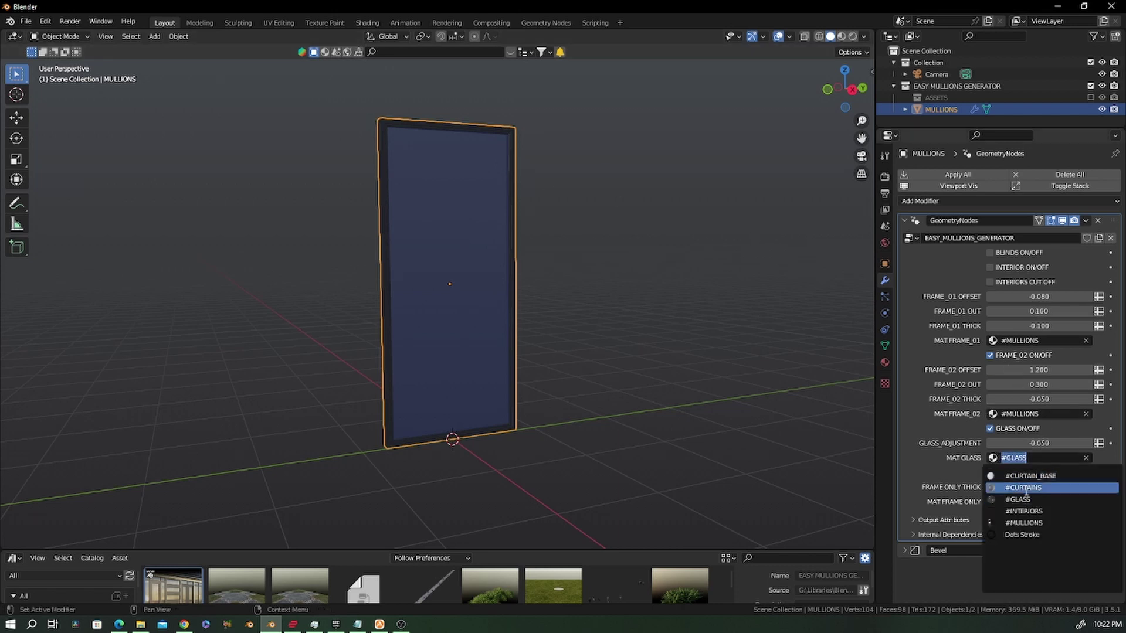
# Set the MAT GLASS material to #MULLIONS.
pyautogui.click(1016, 521)
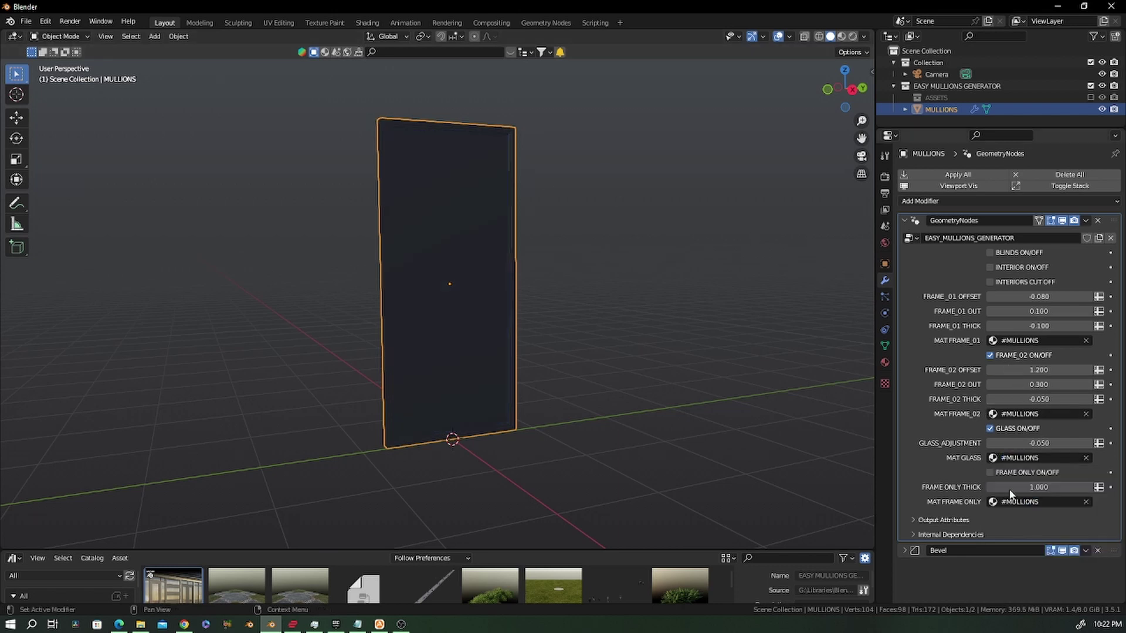
pyautogui.scroll(5, 498, 125)
pyautogui.moveTo(463, 182); pyautogui.dragTo(491, 146, button='middle')
pyautogui.scroll(3, 490, 135)
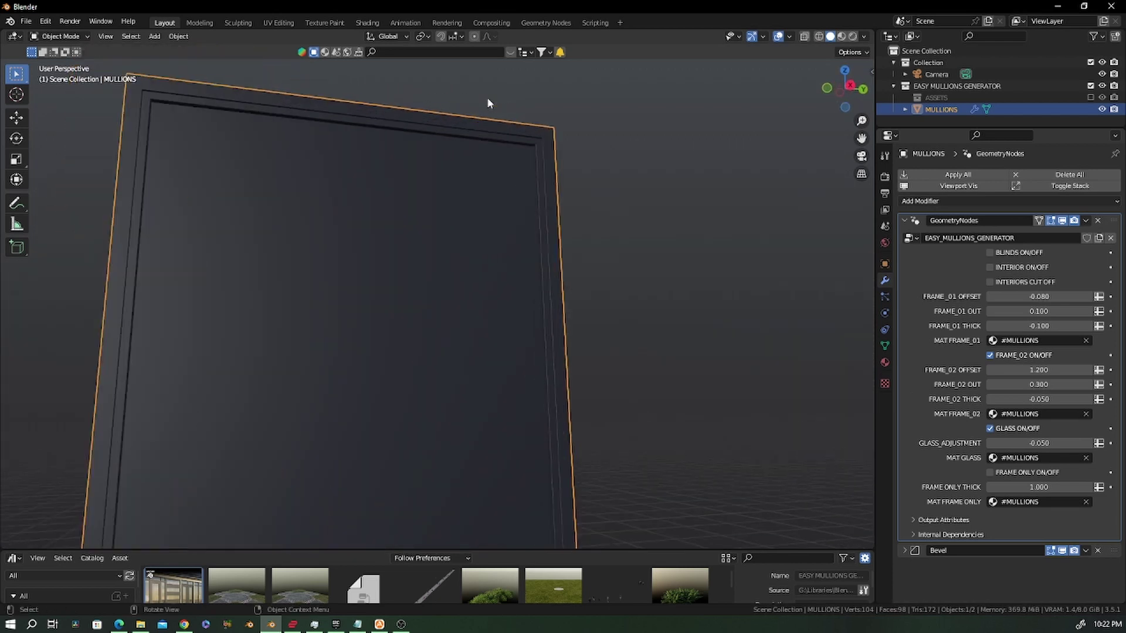
# Turn off FRAME_02 and thicken the outer FRAME_01 to -0.328.
pyautogui.click(991, 355)
pyautogui.moveTo(564, 257); pyautogui.dragTo(542, 282, button='middle')
pyautogui.moveTo(1039, 326); pyautogui.dragTo(996, 326)
pyautogui.moveTo(529, 261); pyautogui.dragTo(486, 218, button='middle')
pyautogui.moveTo(557, 216); pyautogui.dragTo(543, 287, button='middle')
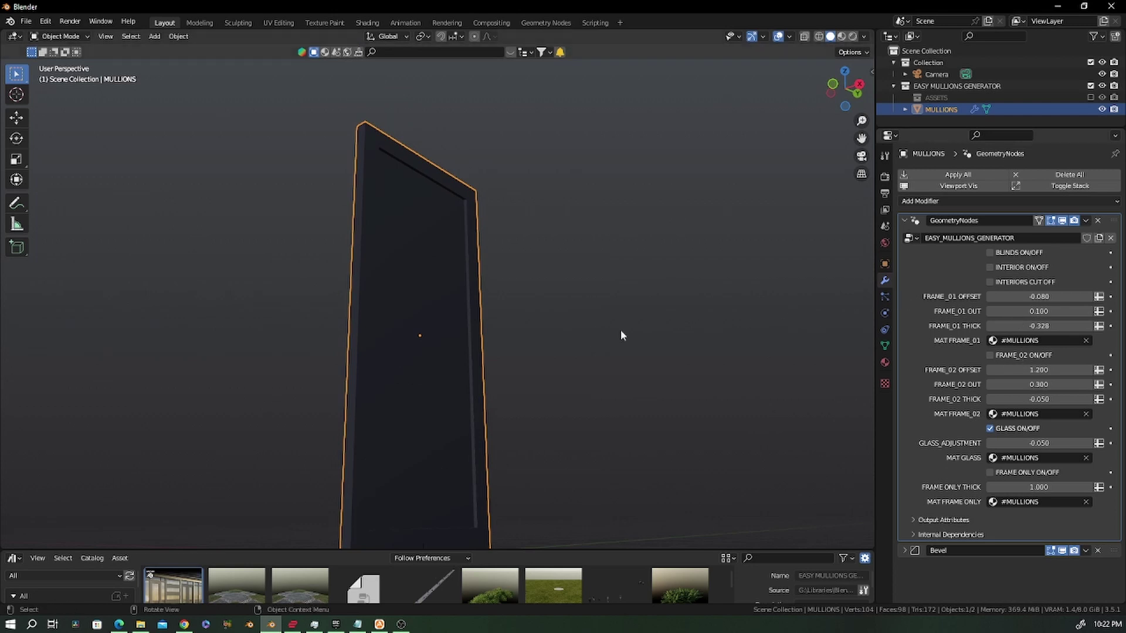
pyautogui.moveTo(495, 334); pyautogui.dragTo(580, 326, button='middle')
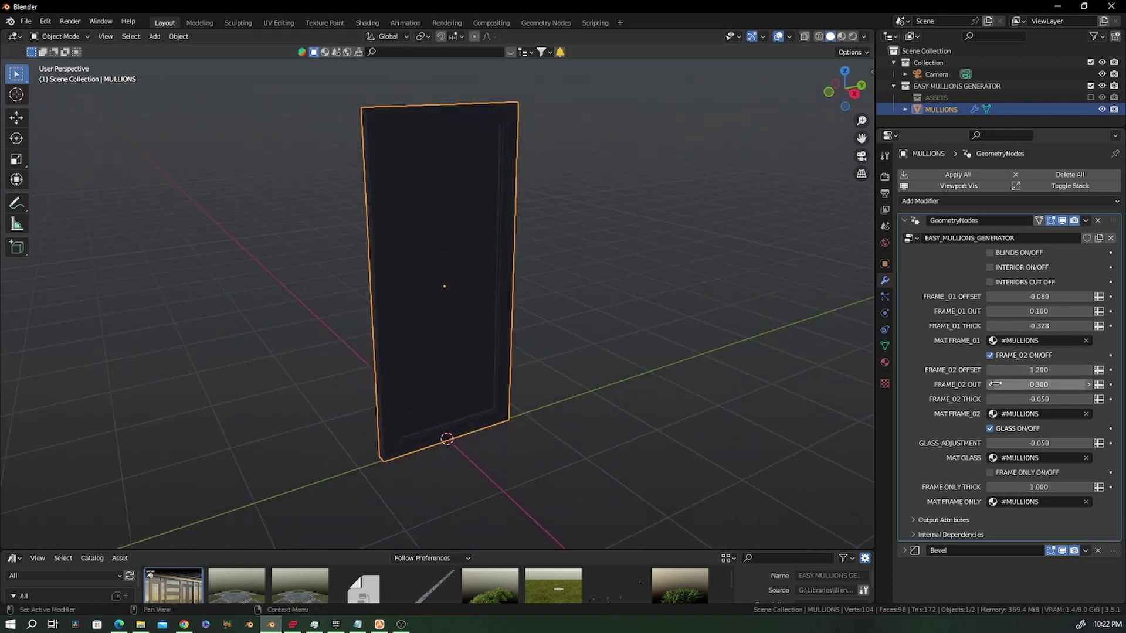
# Change the glass material to #GLASS and frame the window front-on.
pyautogui.click(992, 458)
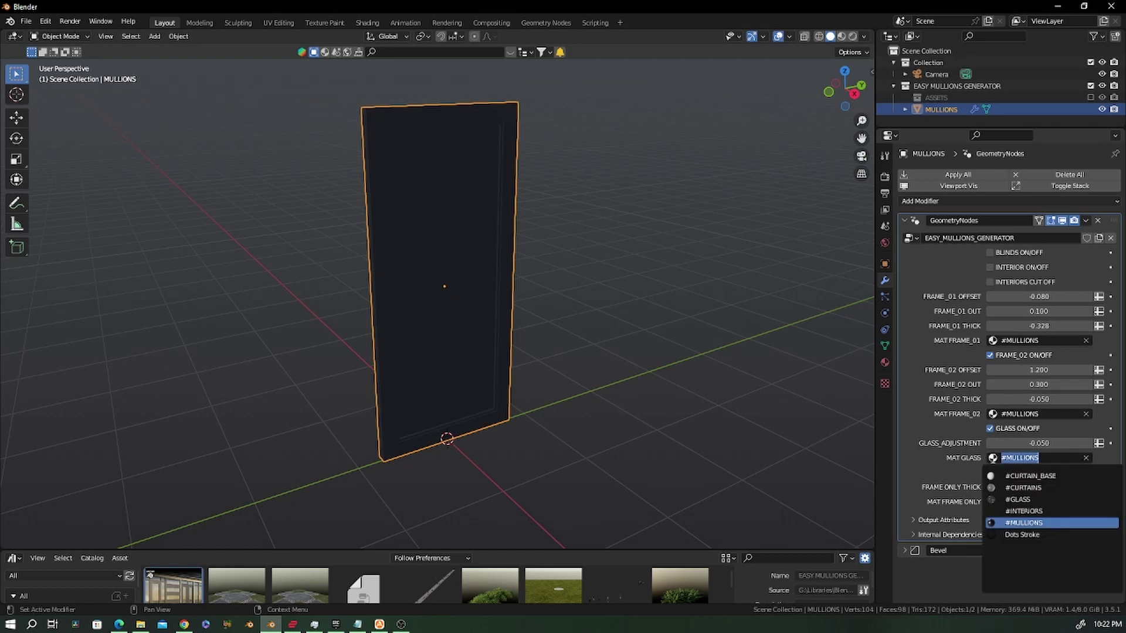
pyautogui.click(1018, 499)
pyautogui.moveTo(545, 305); pyautogui.dragTo(519, 201, button='middle')
pyautogui.scroll(2, 500, 221)
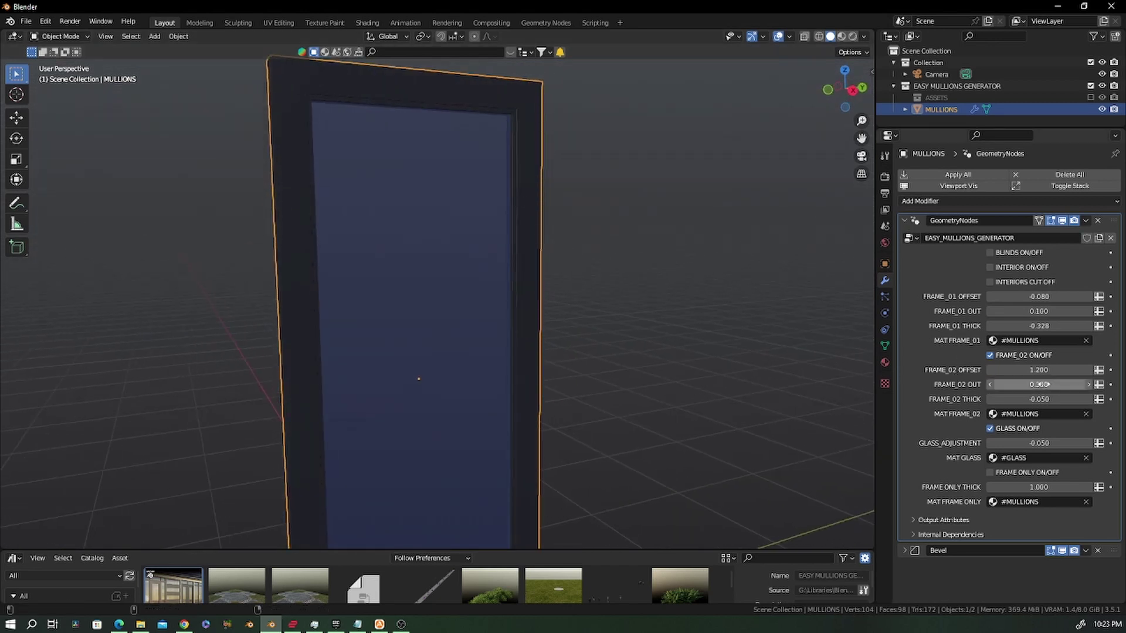
pyautogui.moveTo(540, 223); pyautogui.dragTo(488, 223, button='middle')
pyautogui.scroll(-3, 533, 293)
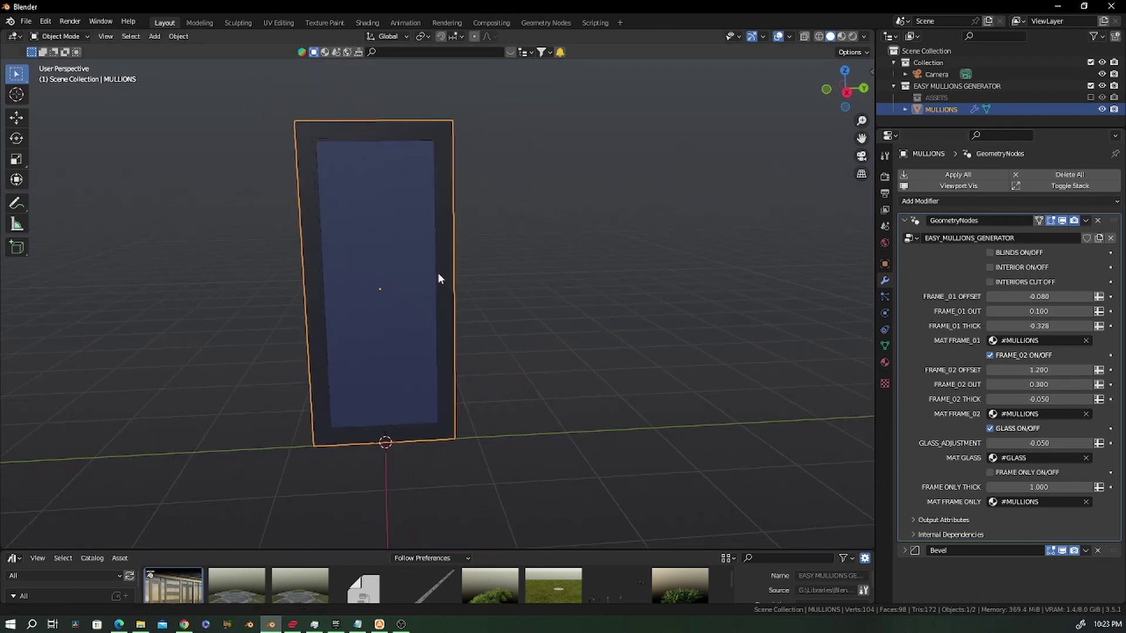
pyautogui.keyDown('shift'); pyautogui.moveTo(533, 293); pyautogui.dragTo(413, 272, button='middle'); pyautogui.keyUp('shift')
# Duplicate the window along Y as MULLIONS.001 and view both frames together.
pyautogui.hotkey('shift', 'd')
pyautogui.press('y')
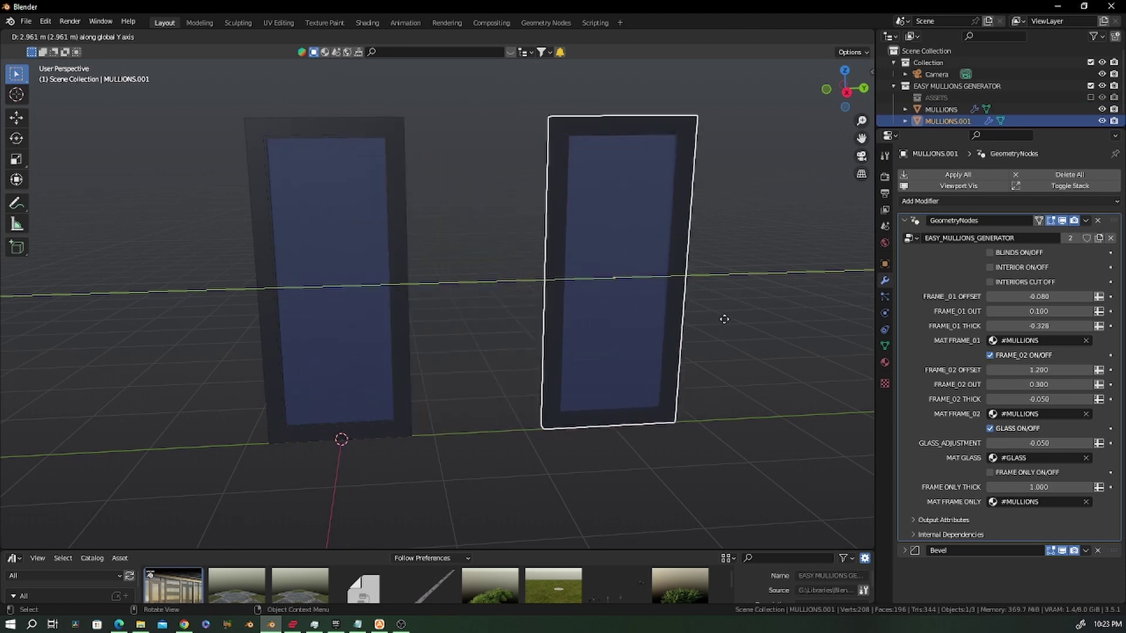
pyautogui.click(593, 167)
pyautogui.scroll(4, 684, 135)
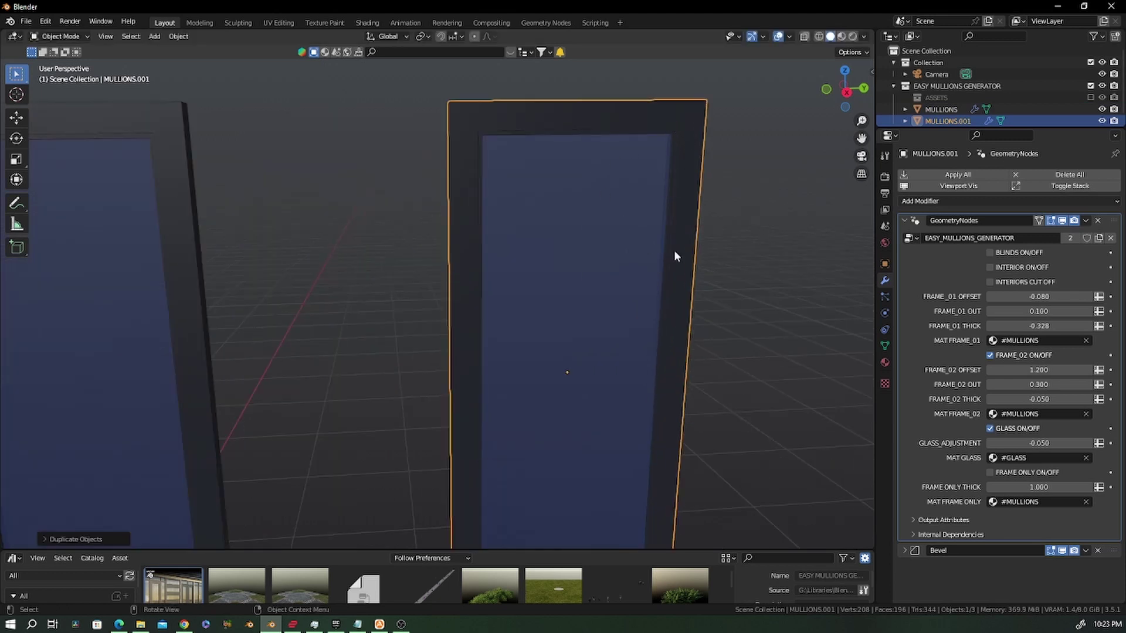
pyautogui.scroll(-1, 595, 170)
pyautogui.scroll(-4, 597, 179)
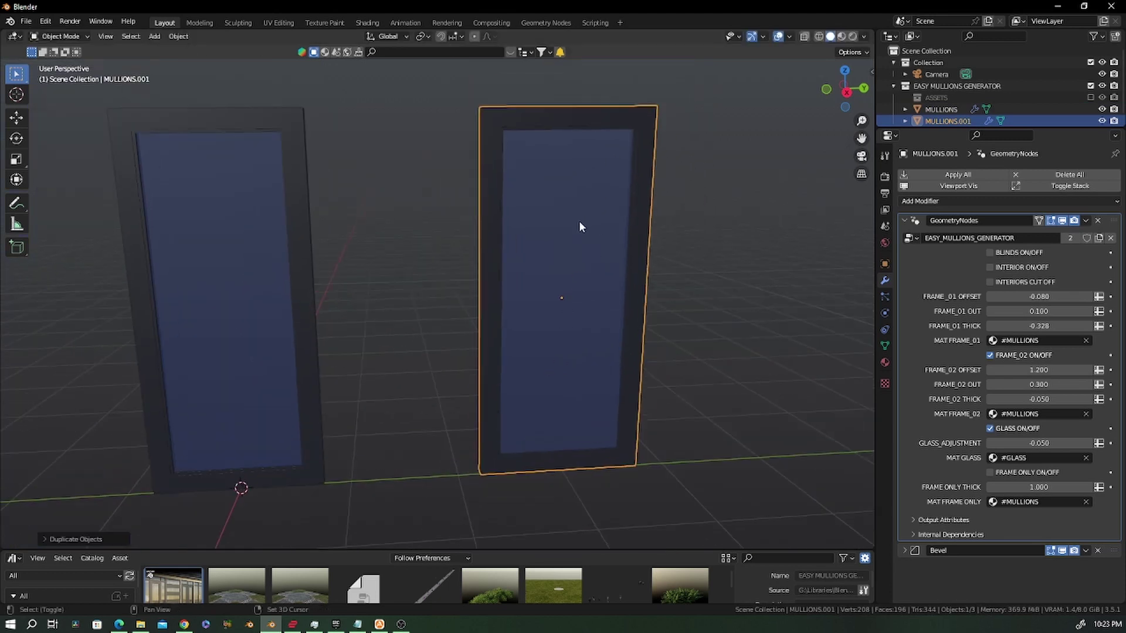
pyautogui.moveTo(536, 143)
pyautogui.mouseDown(button='middle')
pyautogui.moveTo(510, 131)
pyautogui.moveTo(528, 134)
pyautogui.mouseUp(button='middle')
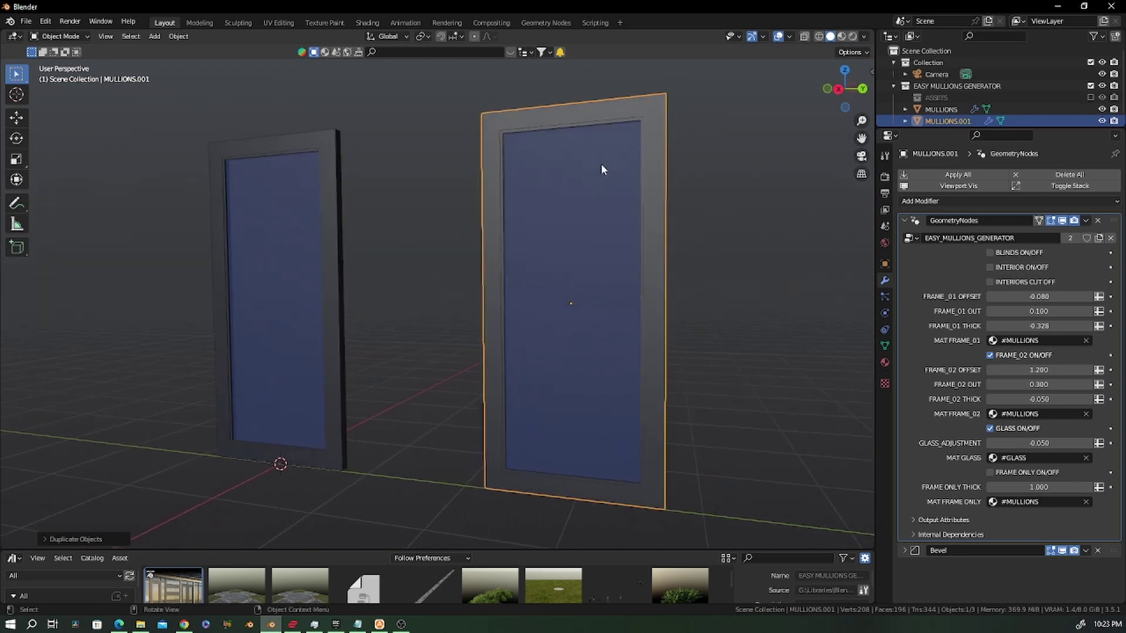
pyautogui.moveTo(516, 286); pyautogui.dragTo(598, 291, button='middle')
pyautogui.scroll(6, 505, 286)
pyautogui.scroll(-6, 509, 284)
# Loop-cut MULLIONS.001 across its middle so the glass splits into two stacked panes.
pyautogui.press('Tab')
pyautogui.press('Tab')
pyautogui.press('Tab')
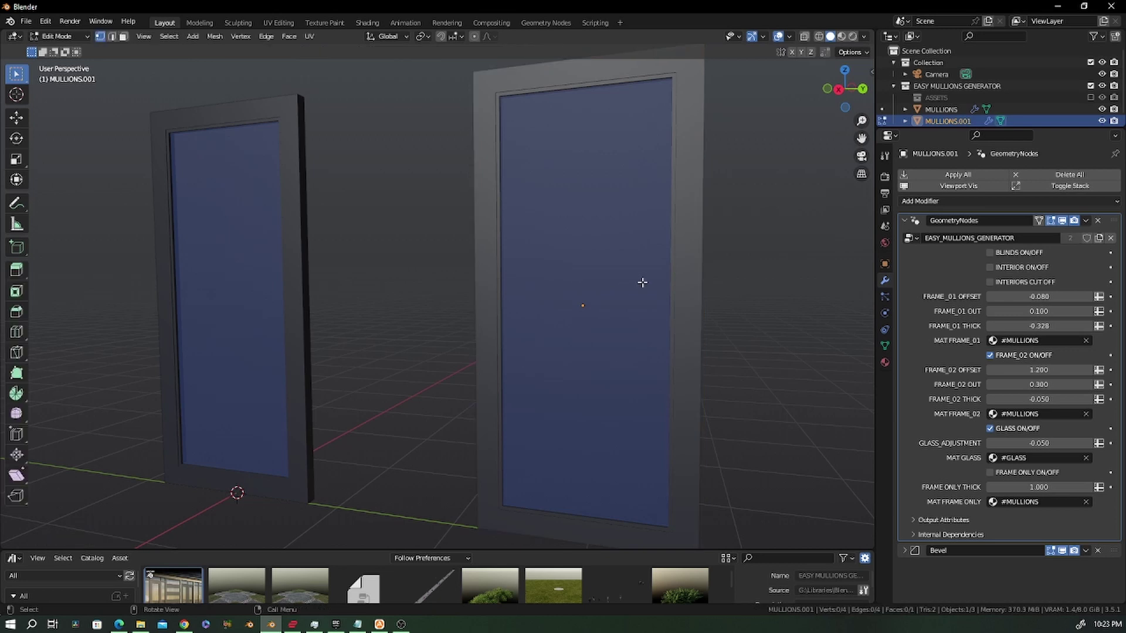
pyautogui.hotkey('ctrl', 'r')
pyautogui.click(701, 299)
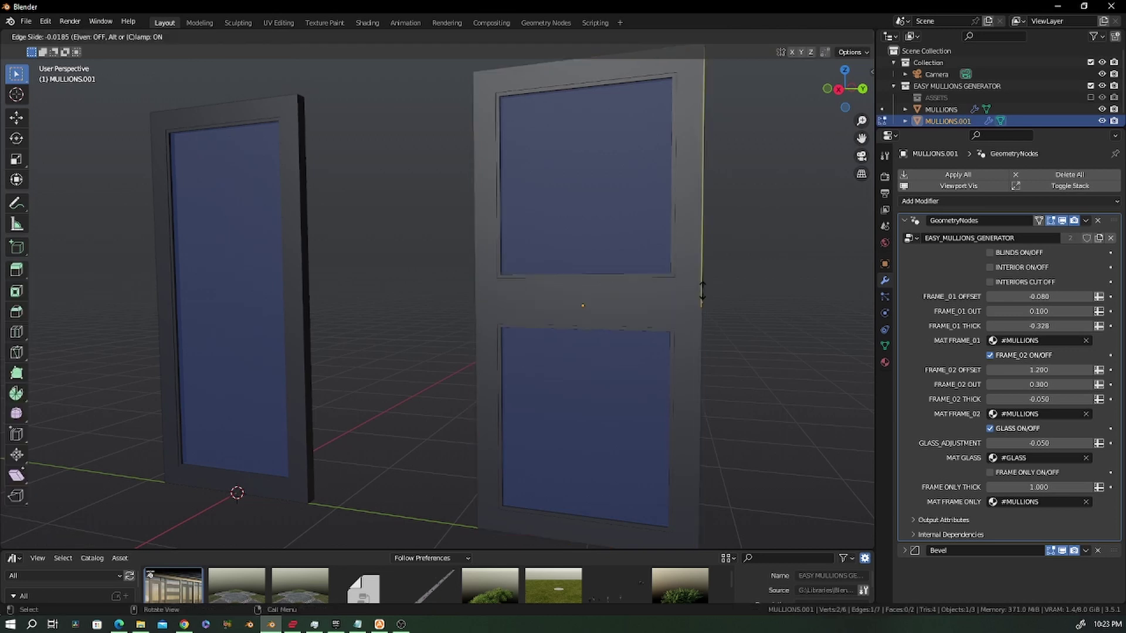
pyautogui.click(720, 294)
pyautogui.scroll(5, 756, 309)
pyautogui.scroll(-5, 721, 281)
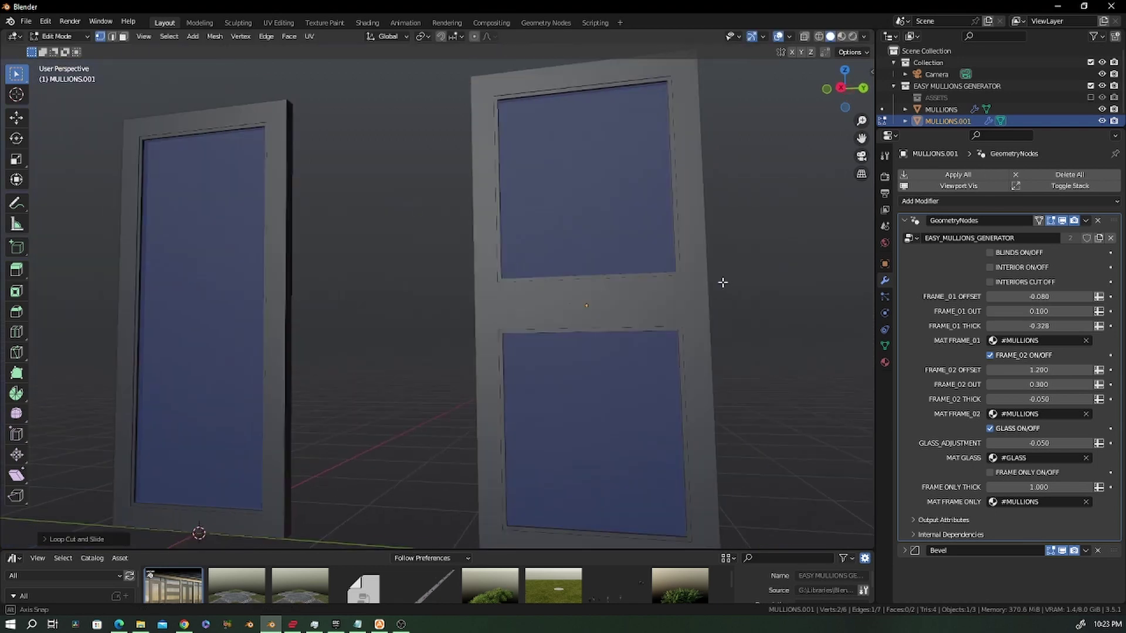
pyautogui.moveTo(722, 282); pyautogui.dragTo(670, 91, button='middle')
# Inspect the two-pane window, then set its mesh to face selection and return to Object Mode.
pyautogui.press('Tab')
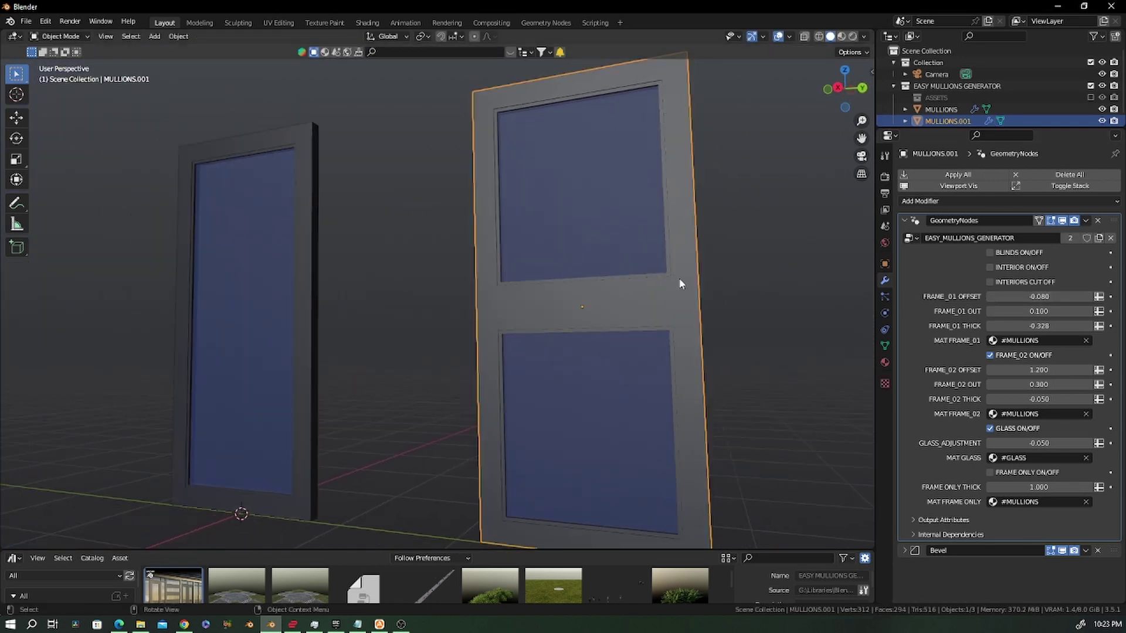
pyautogui.moveTo(542, 288)
pyautogui.mouseDown(button='middle')
pyautogui.moveTo(567, 304)
pyautogui.moveTo(540, 297)
pyautogui.mouseUp(button='middle')
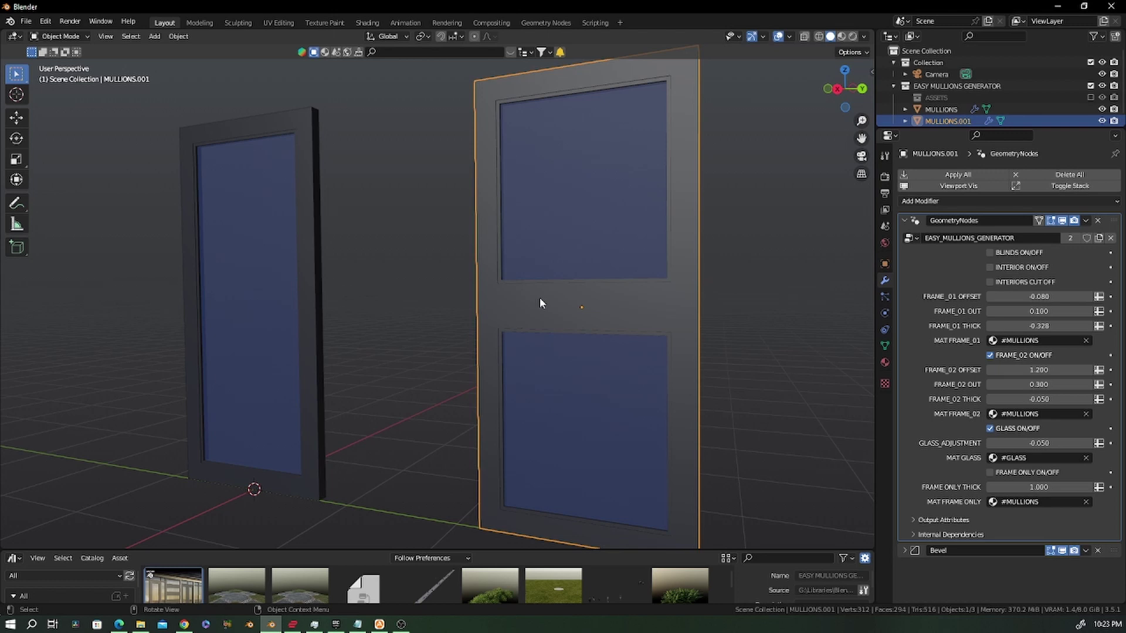
pyautogui.press('Tab')
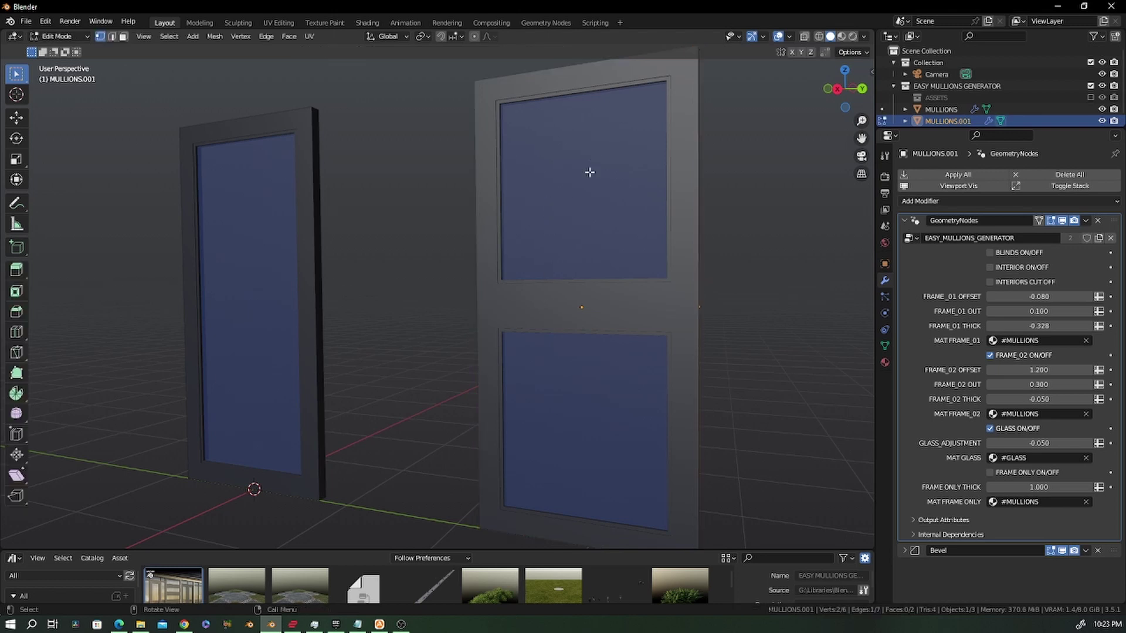
pyautogui.press('3')
pyautogui.press('Tab')
# Duplicate the two-pane window along X as MULLIONS.002 to its right and enter its Edit Mode.
pyautogui.scroll(-5, 591, 176)
pyautogui.moveTo(591, 176); pyautogui.dragTo(664, 265, button='middle')
pyautogui.hotkey('shift', 'd')
pyautogui.press('x')
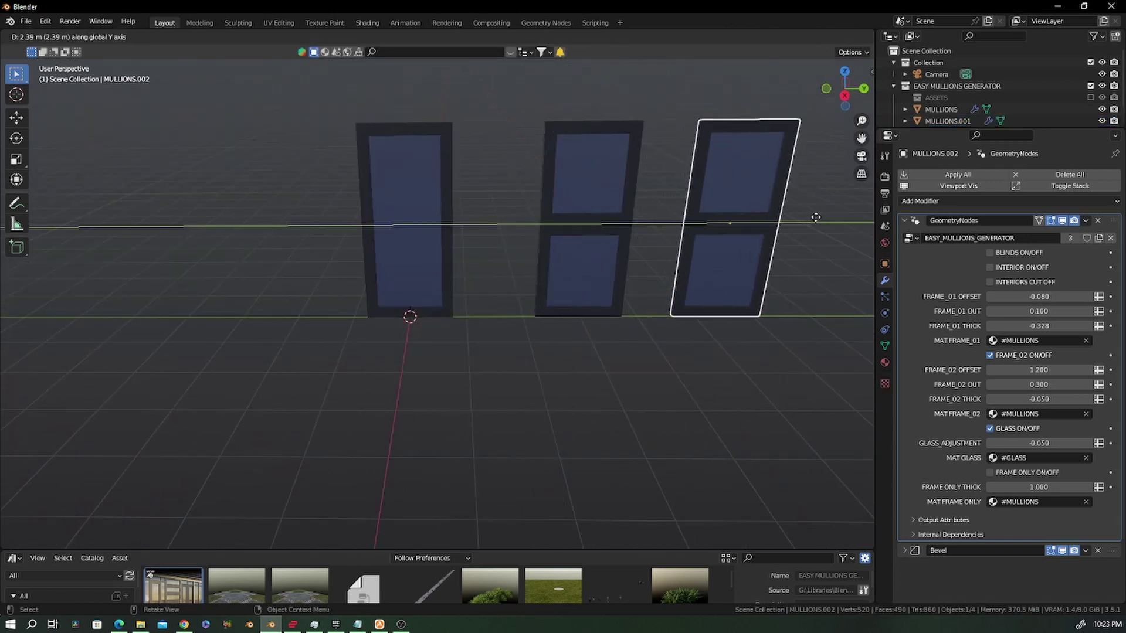
pyautogui.click(757, 242)
pyautogui.moveTo(757, 237); pyautogui.dragTo(605, 254, button='middle')
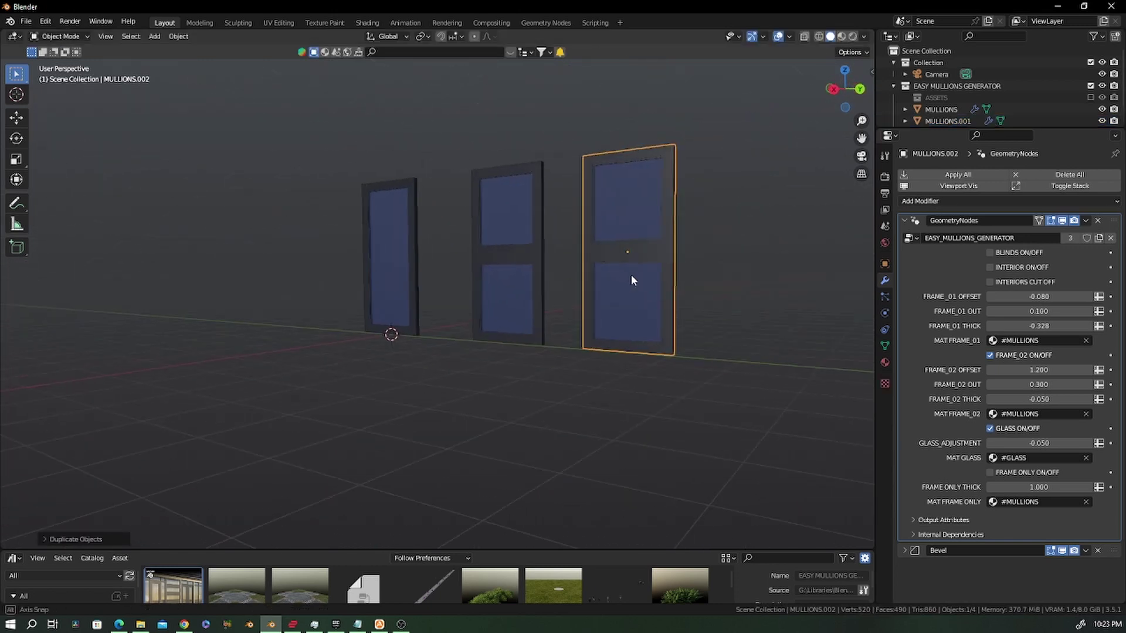
pyautogui.scroll(6, 633, 224)
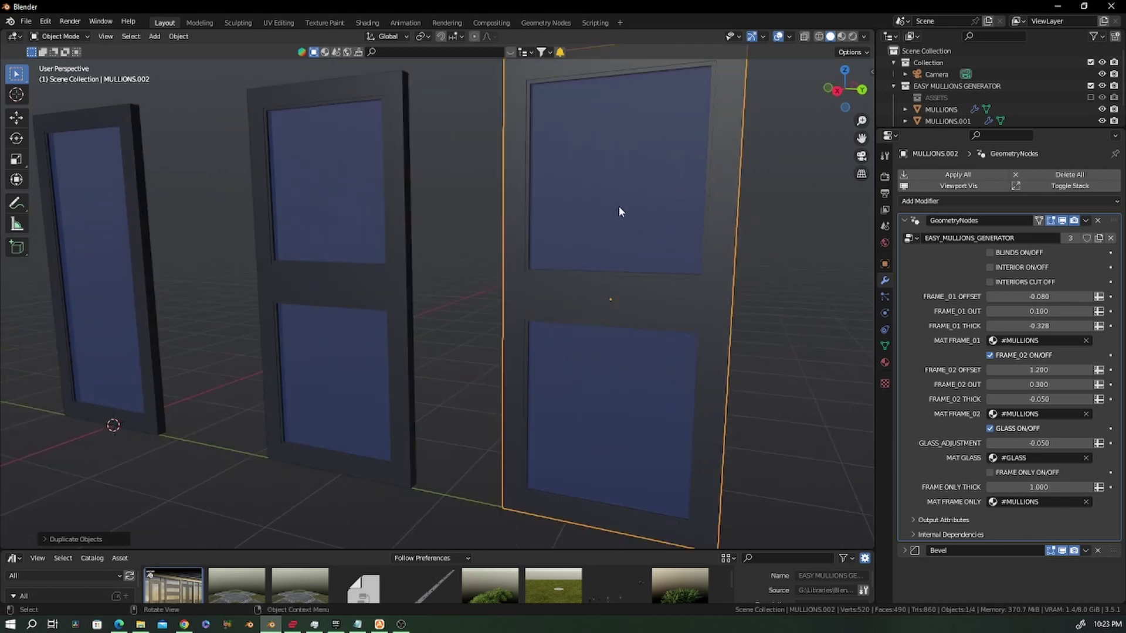
pyautogui.scroll(-2, 618, 211)
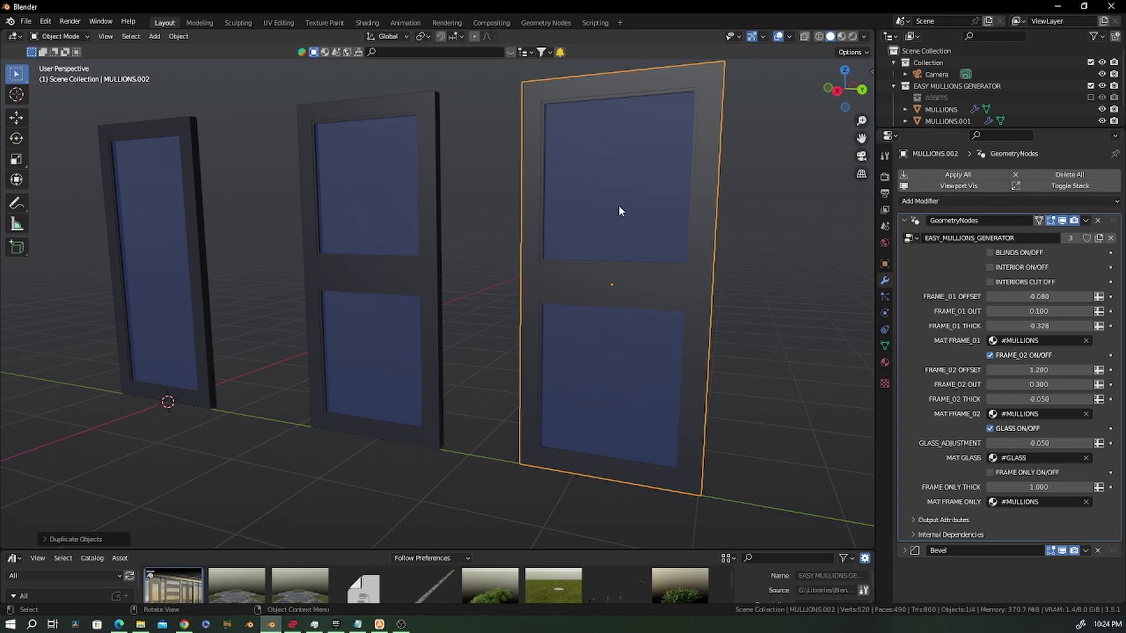
pyautogui.press('Tab')
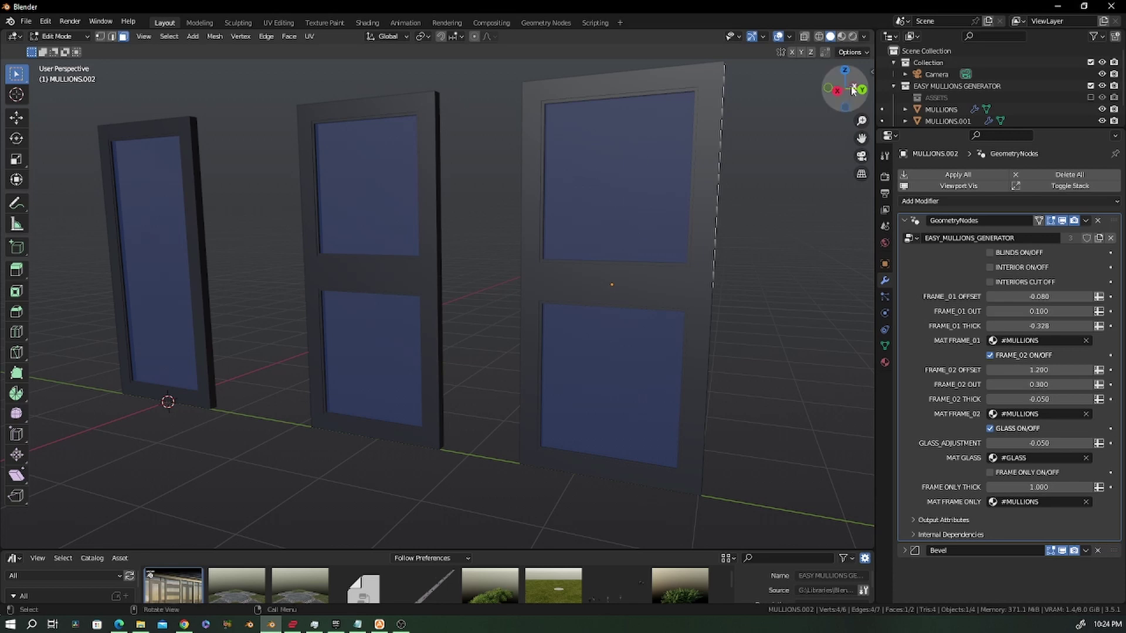
# In X-ray, select only the lower face, duplicate it and separate it as MULLIONS.003.
pyautogui.hotkey('alt', 'z')
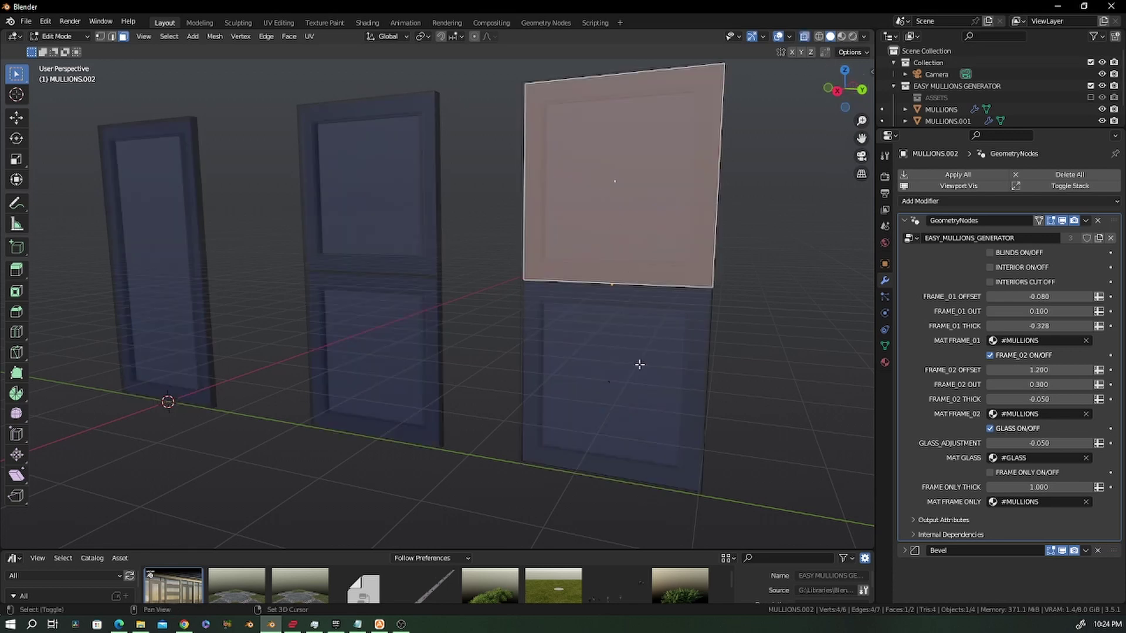
pyautogui.keyDown('shift'); pyautogui.click(610, 377); pyautogui.keyUp('shift')
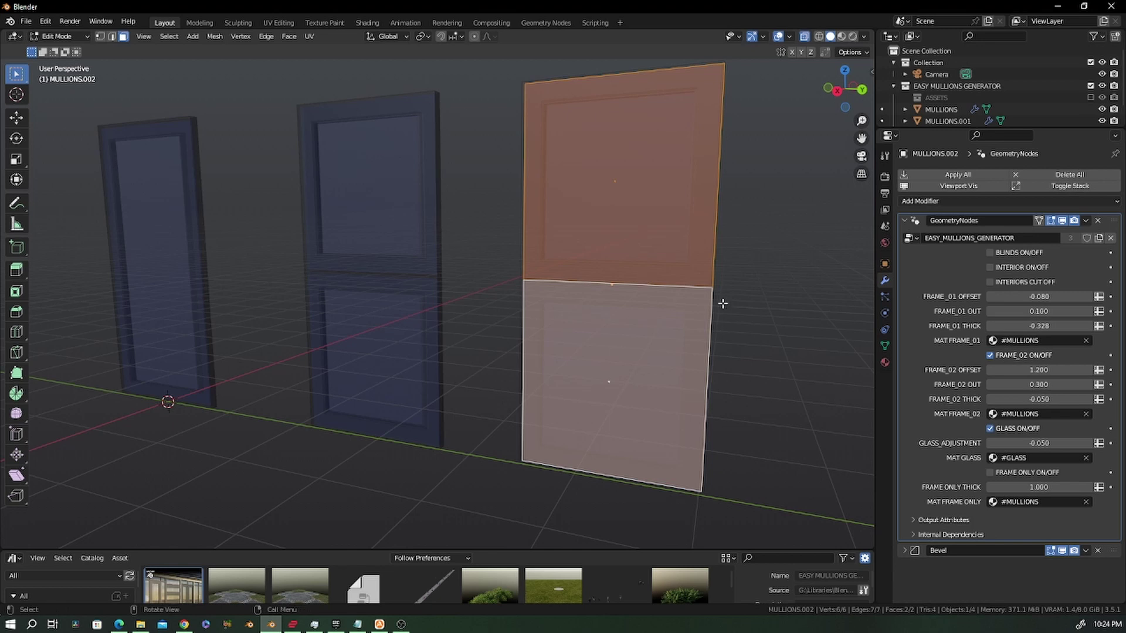
pyautogui.click(623, 361)
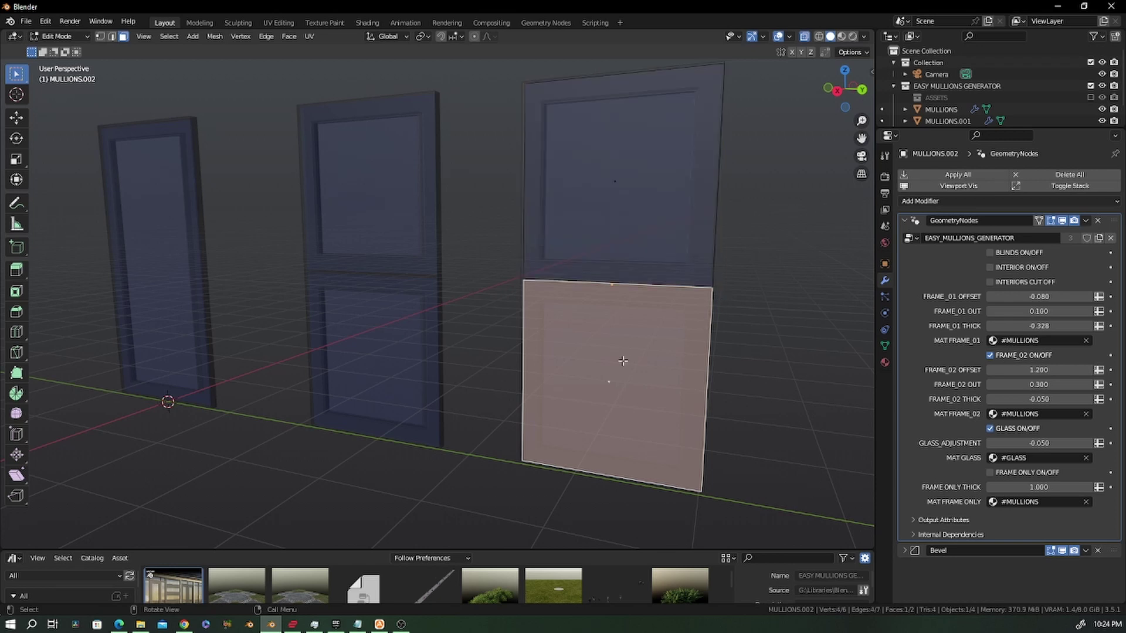
pyautogui.hotkey('shift', 'd')
pyautogui.rightClick(623, 361)
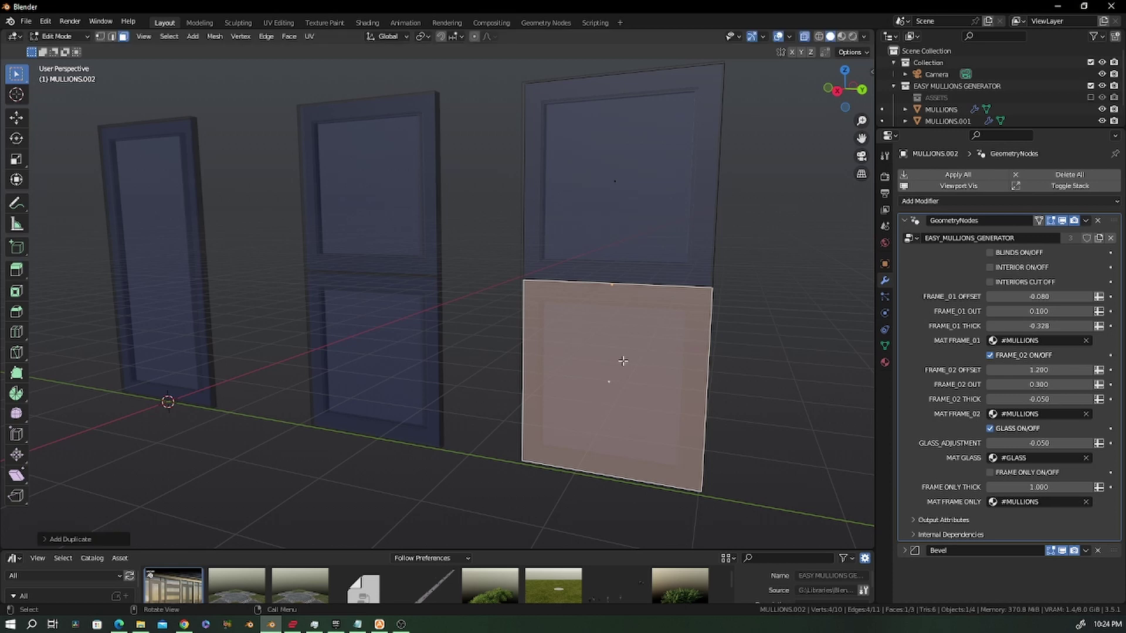
pyautogui.press('p')
pyautogui.click(623, 362)
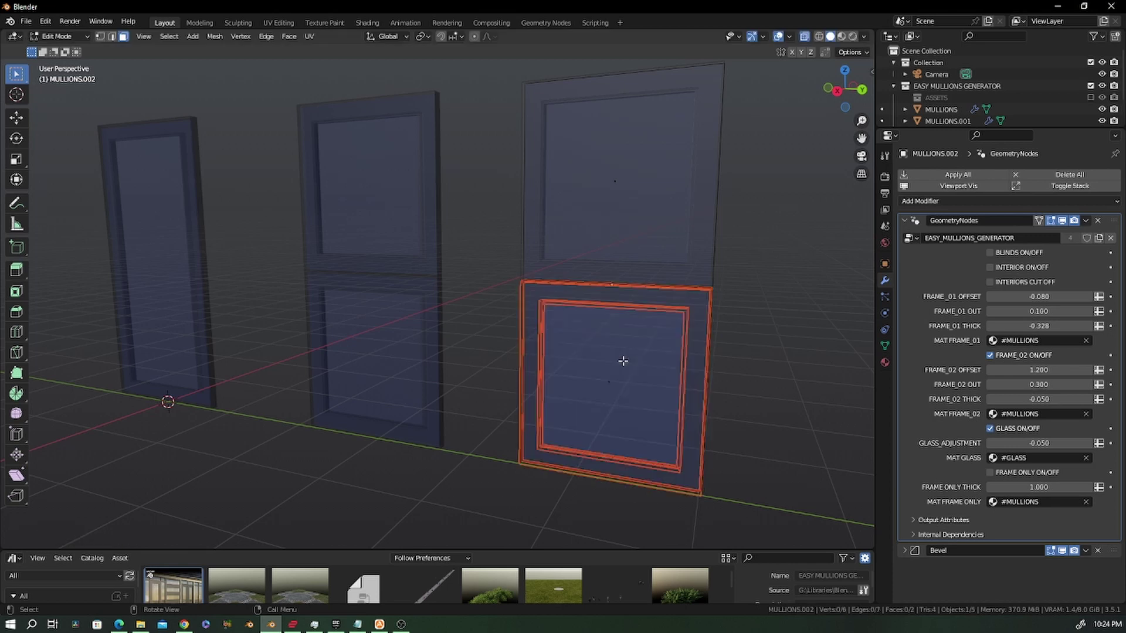
pyautogui.press('Tab')
# Dissolve the lower part of MULLIONS.002's mesh, then select the separated MULLIONS.003.
pyautogui.click(655, 270)
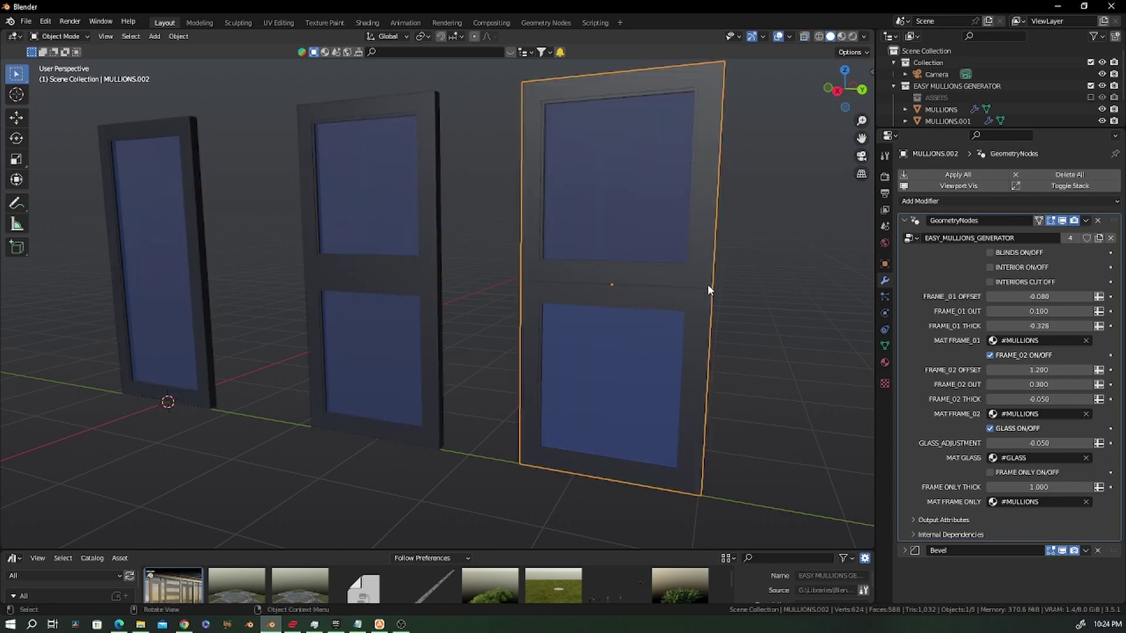
pyautogui.press('Tab')
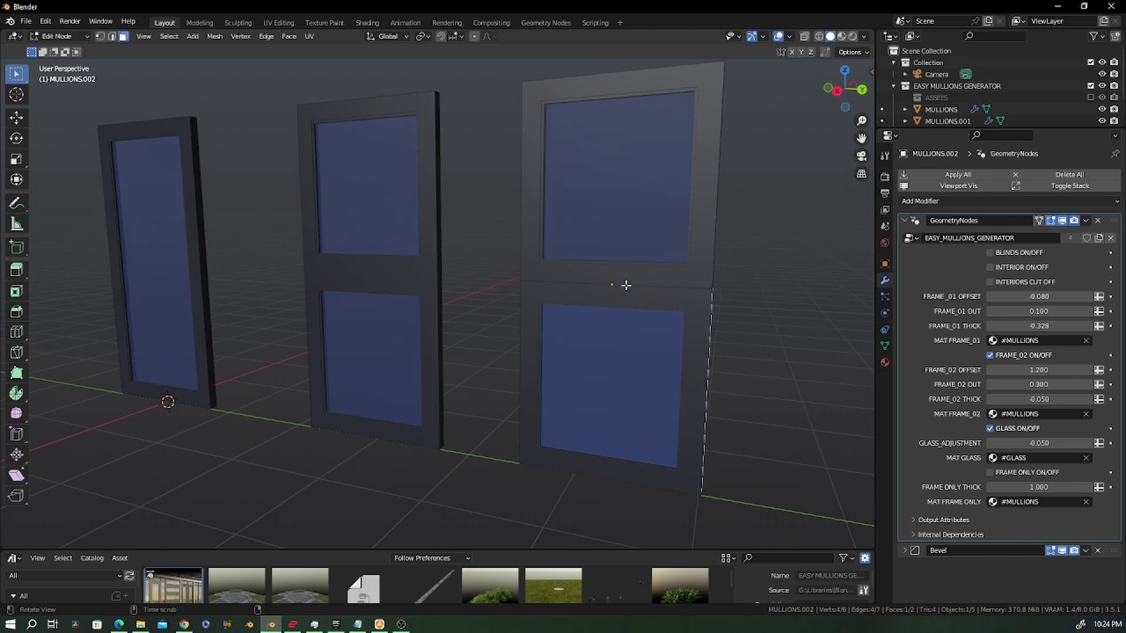
pyautogui.hotkey('alt', 'z')
pyautogui.press('2')
pyautogui.hotkey('ctrl', 'x')
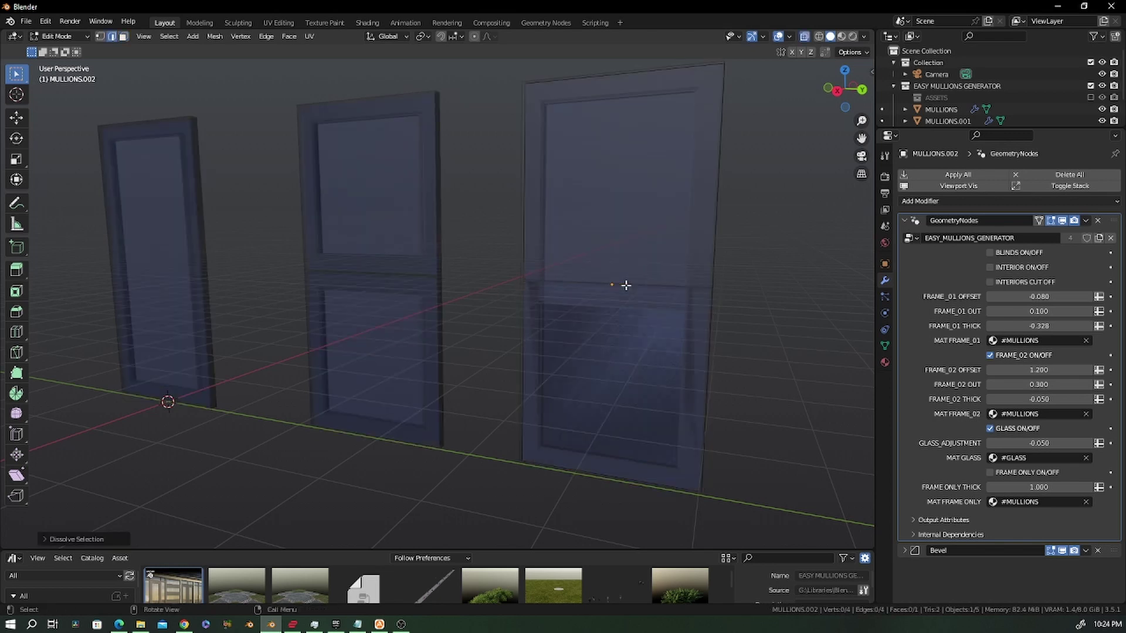
pyautogui.press('Tab')
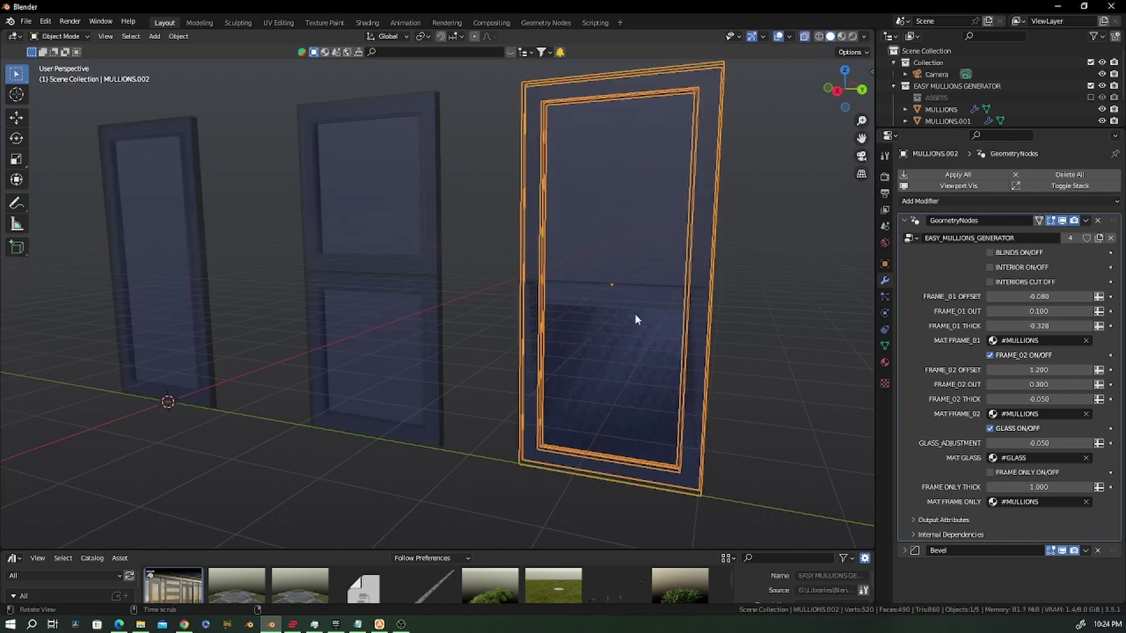
pyautogui.hotkey('alt', 'z')
pyautogui.click(659, 316)
# Move the separated lower window piece along the Y axis.
pyautogui.moveTo(635, 315); pyautogui.dragTo(698, 319, button='middle')
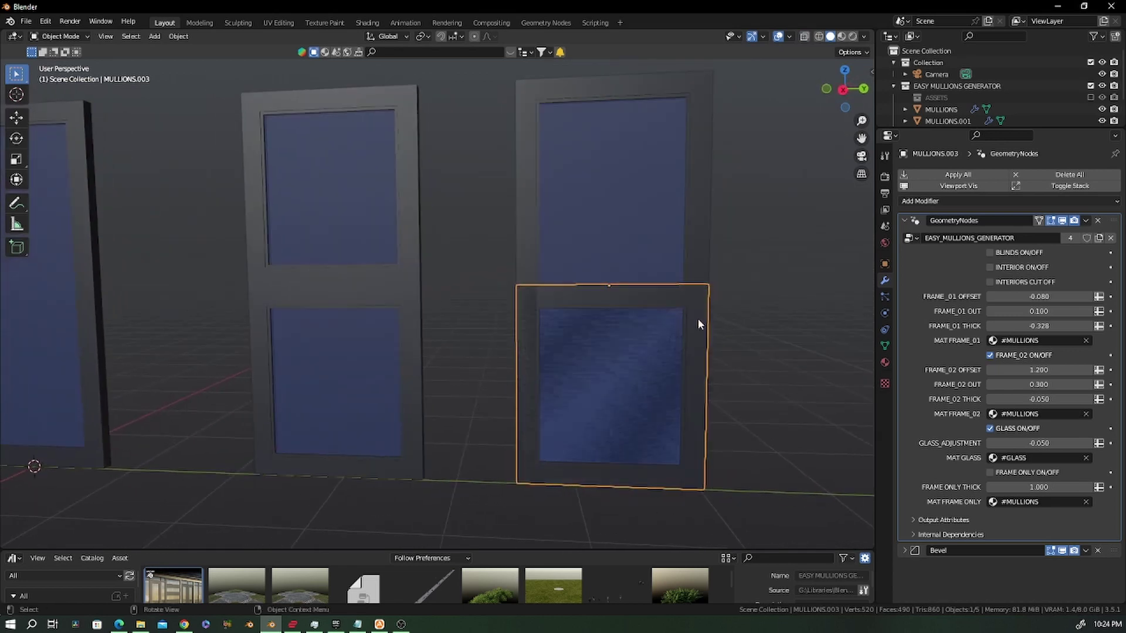
pyautogui.press('g')
pyautogui.press('y')
pyautogui.click(748, 316)
pyautogui.moveTo(748, 315); pyautogui.dragTo(601, 301, button='middle')
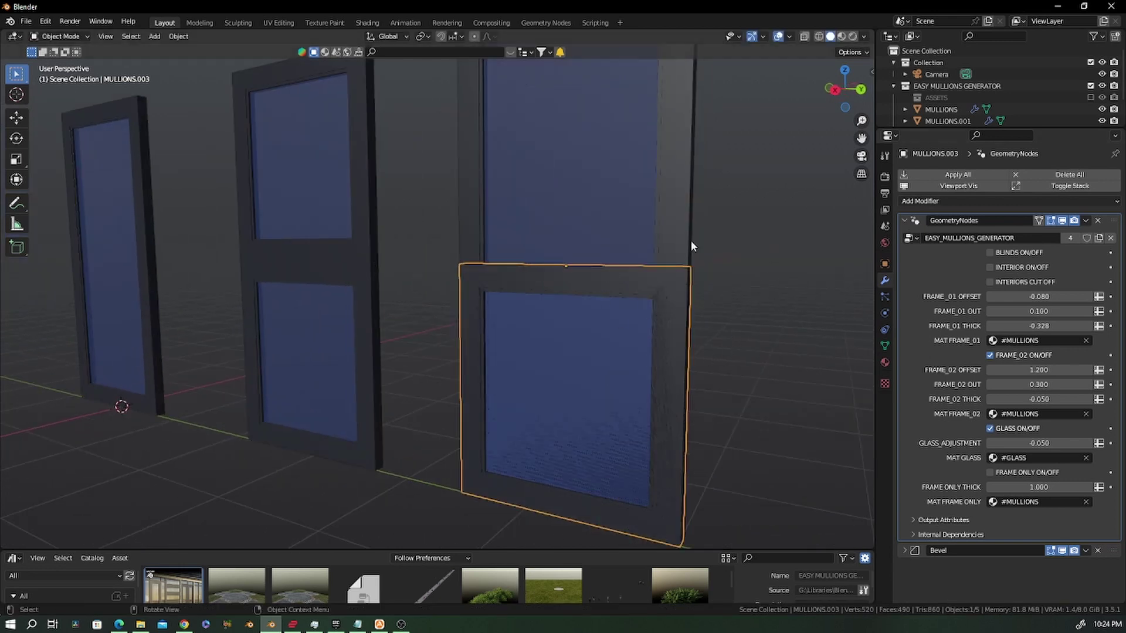
# Turn off GLASS and FRAME_02 on MULLIONS.002; on MULLIONS.003 disable FRAME_02 and set FRAME_01 THICK to -0.088.
pyautogui.click(577, 209)
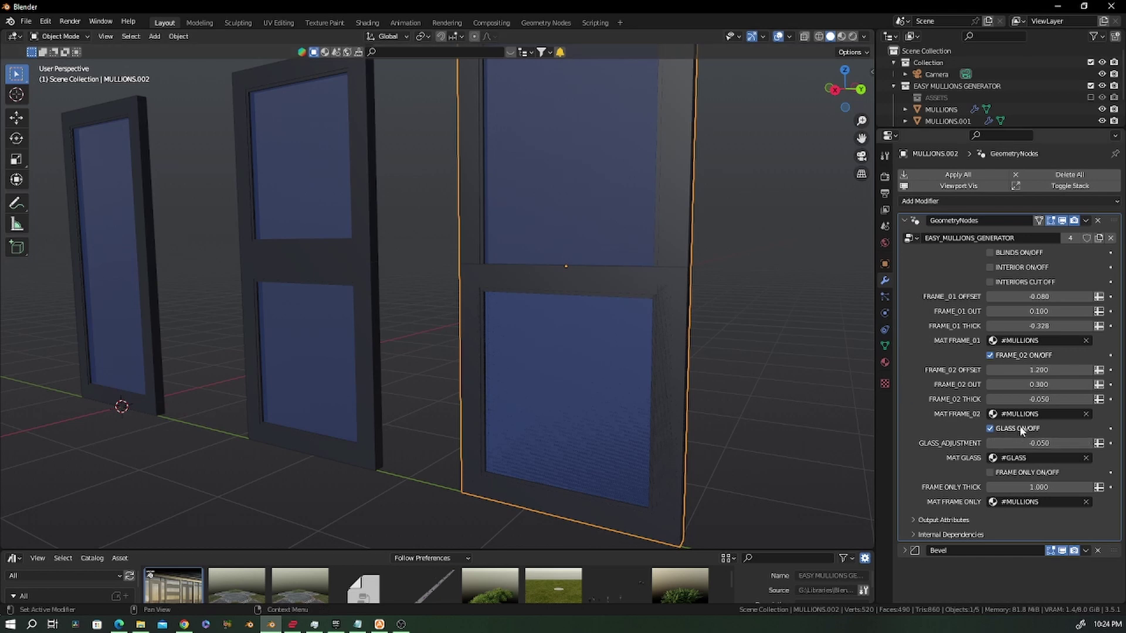
pyautogui.click(991, 429)
pyautogui.click(597, 272)
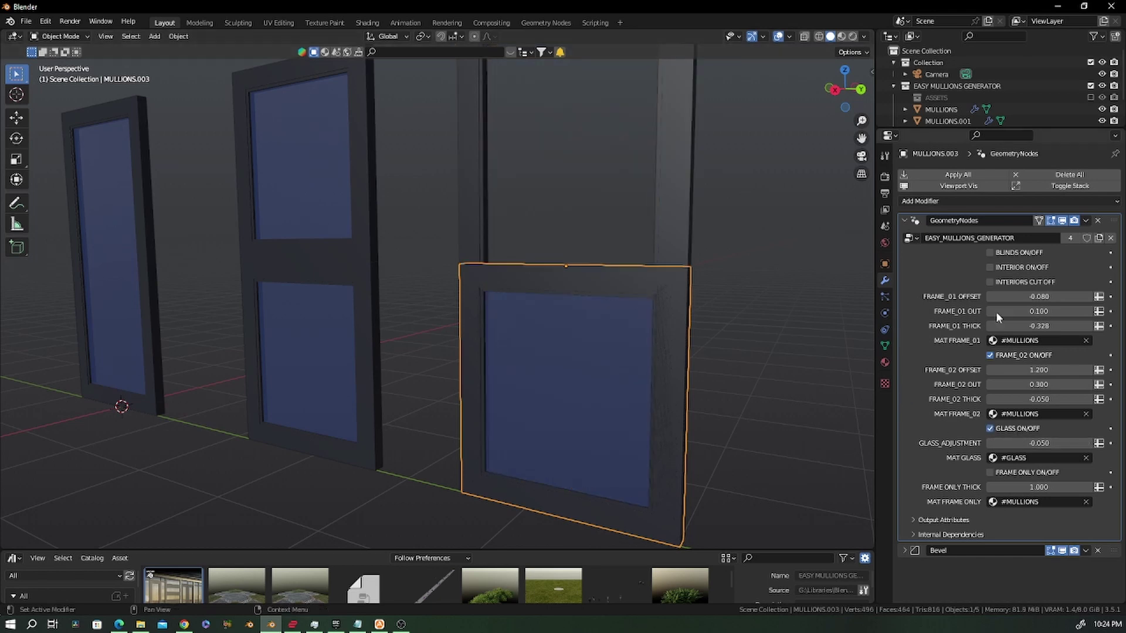
pyautogui.click(990, 356)
pyautogui.moveTo(1041, 326); pyautogui.dragTo(1065, 326)
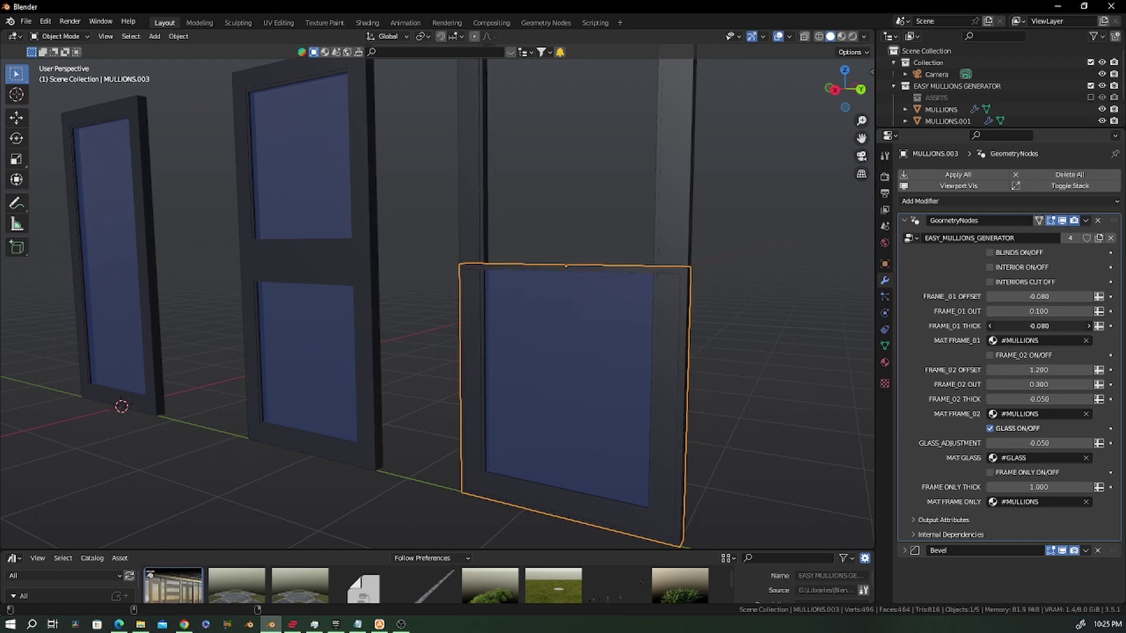
pyautogui.click(663, 191)
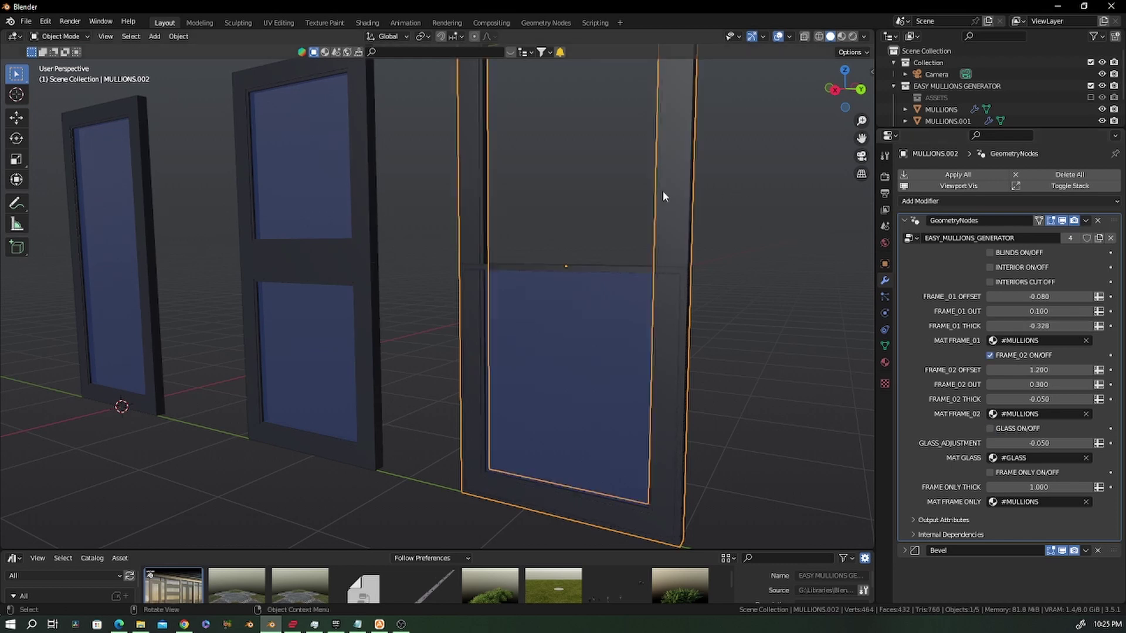
pyautogui.click(990, 356)
pyautogui.click(577, 273)
# In Right Ortho view, scale MULLIONS.003's whole face narrower along Y and taller along Z.
pyautogui.moveTo(583, 273); pyautogui.dragTo(626, 302, button='middle')
pyautogui.press('KP_3')
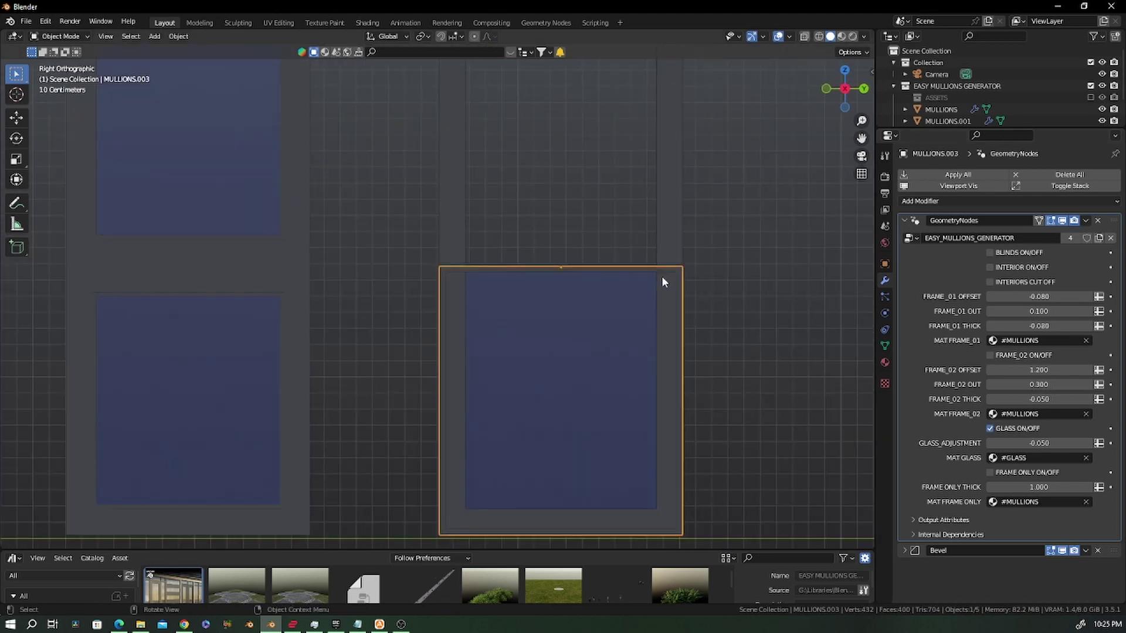
pyautogui.scroll(-3, 662, 277)
pyautogui.press('Tab')
pyautogui.moveTo(711, 241); pyautogui.dragTo(473, 450)
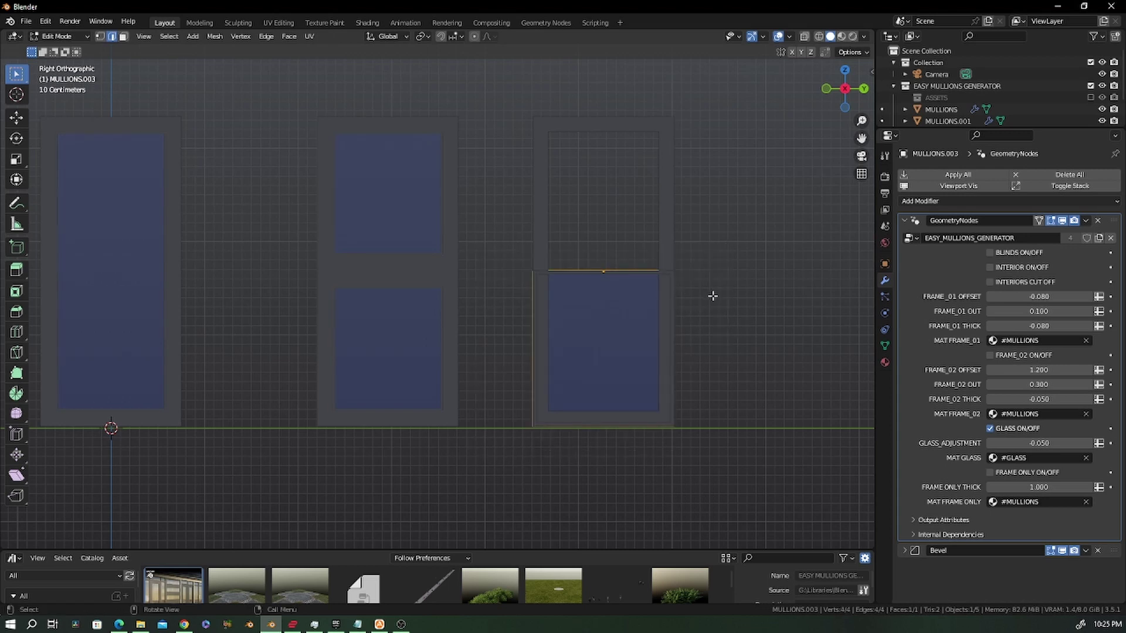
pyautogui.press('s')
pyautogui.press('y')
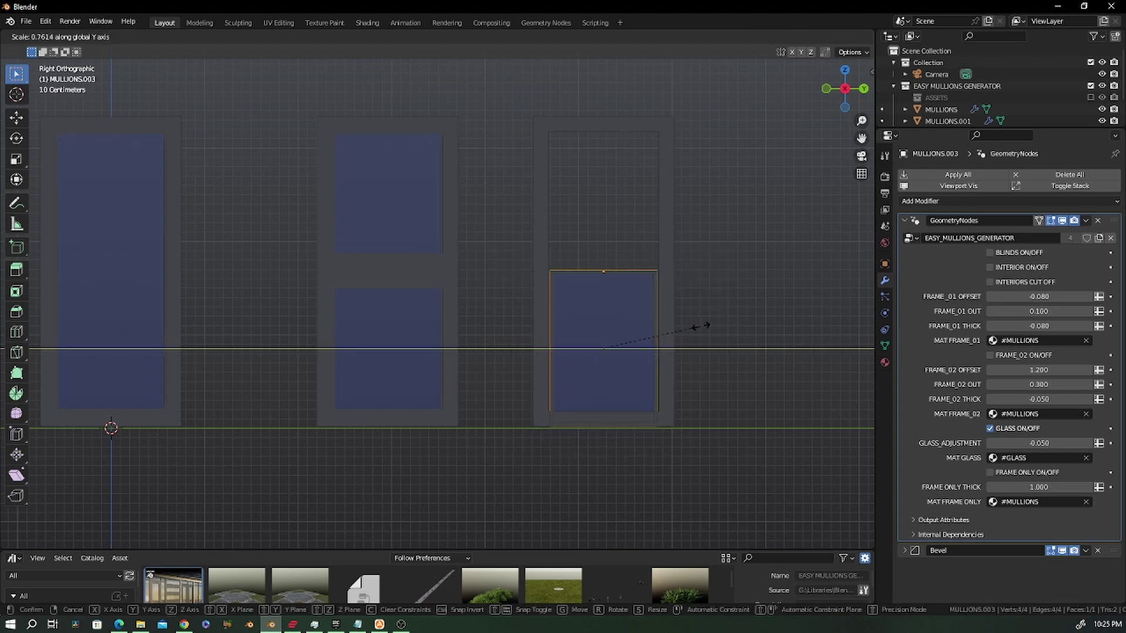
pyautogui.click(704, 329)
pyautogui.scroll(2, 660, 352)
pyautogui.press('s')
pyautogui.press('y')
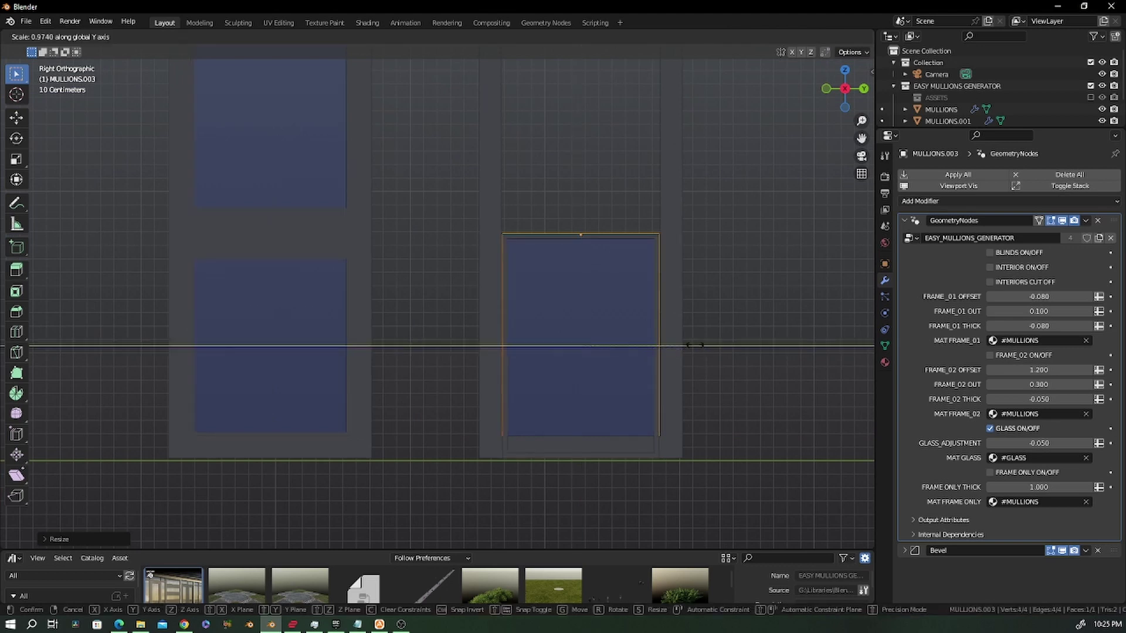
pyautogui.press('z')
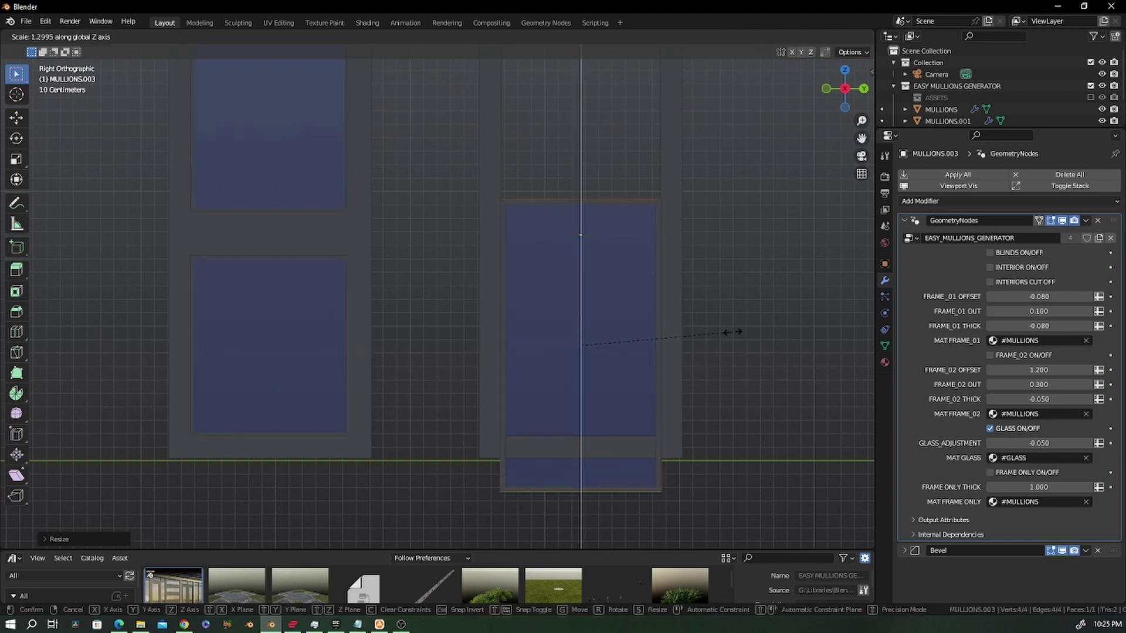
pyautogui.click(716, 314)
# Raise the piece's top edge along Z until it reaches the top of the tall frame.
pyautogui.keyDown('shift'); pyautogui.moveTo(696, 299); pyautogui.dragTo(645, 339, button='middle'); pyautogui.keyUp('shift')
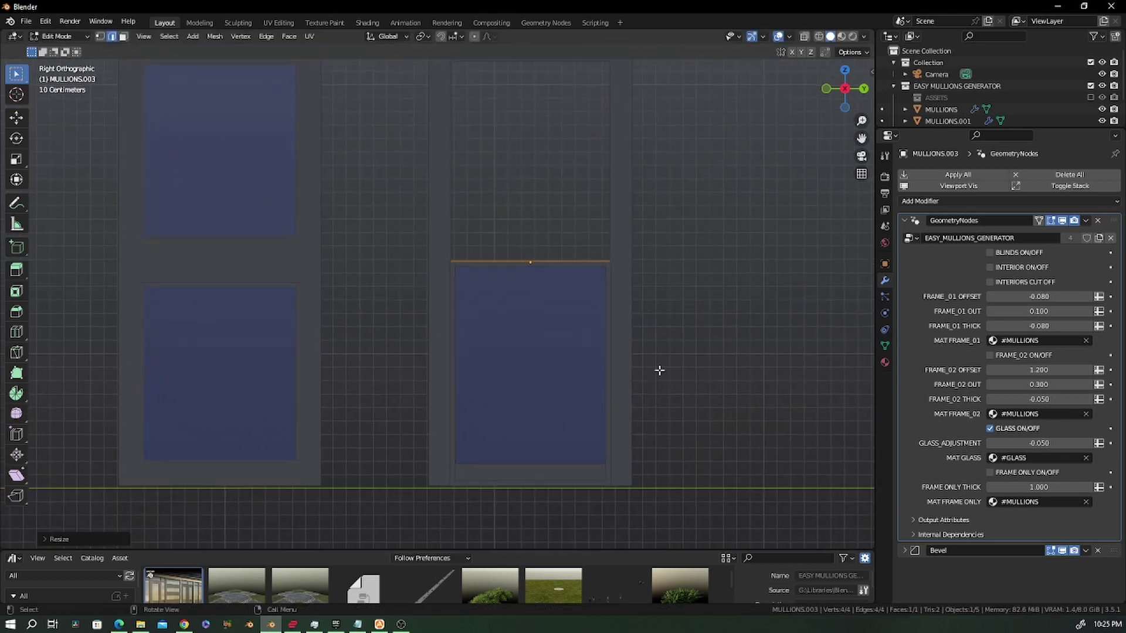
pyautogui.press('g')
pyautogui.press('z')
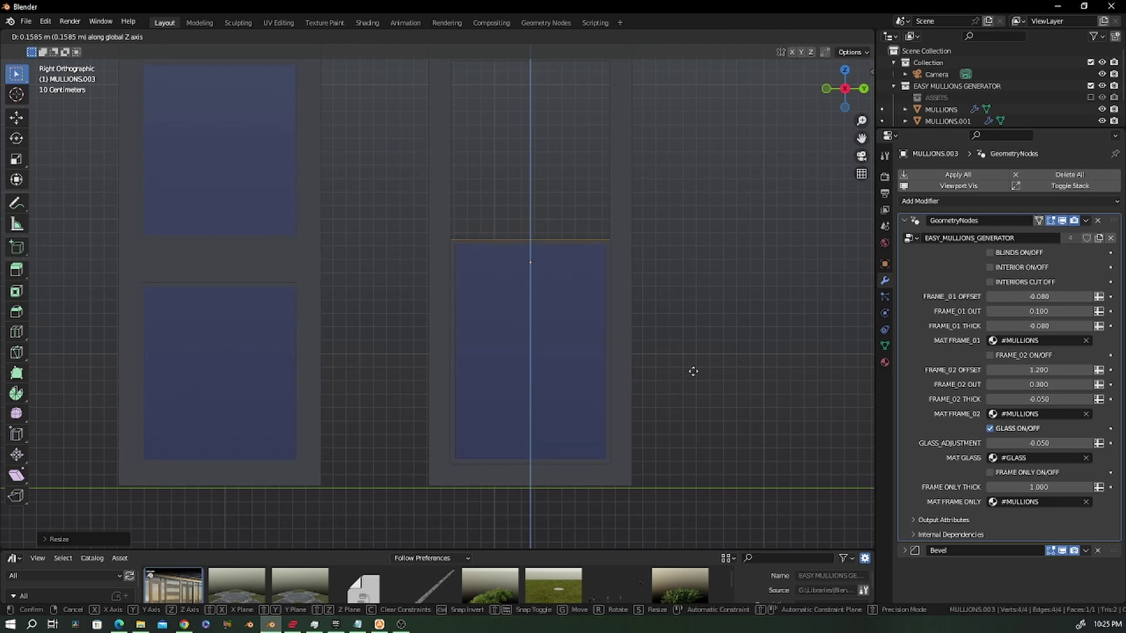
pyautogui.click(691, 372)
pyautogui.keyDown('shift'); pyautogui.moveTo(530, 258); pyautogui.dragTo(545, 397, button='middle'); pyautogui.keyUp('shift')
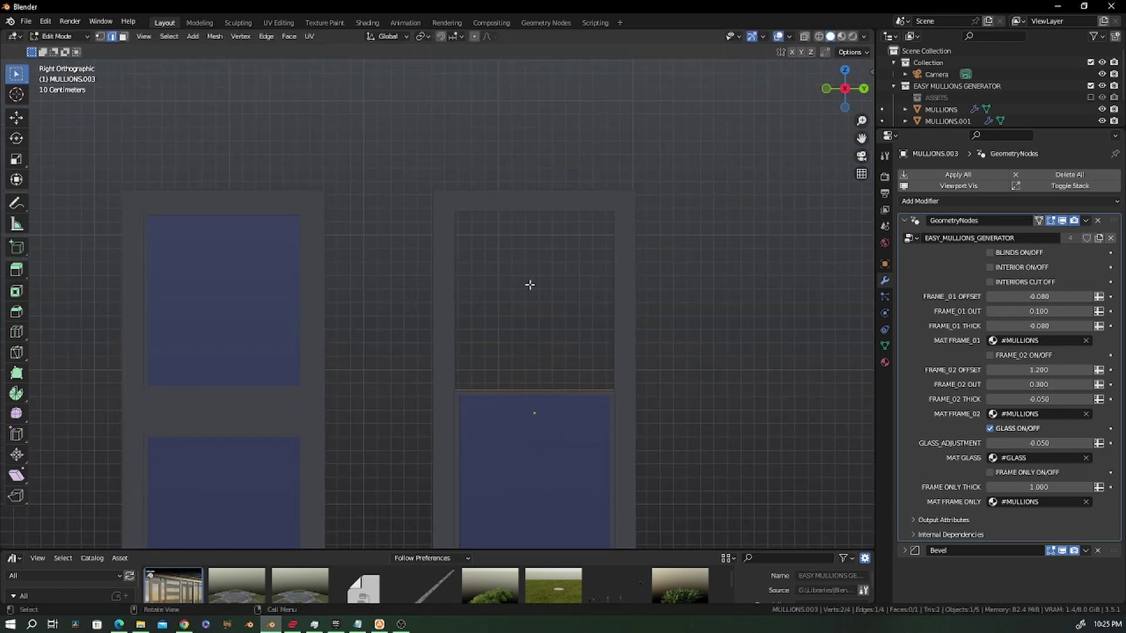
pyautogui.press('g')
pyautogui.press('z')
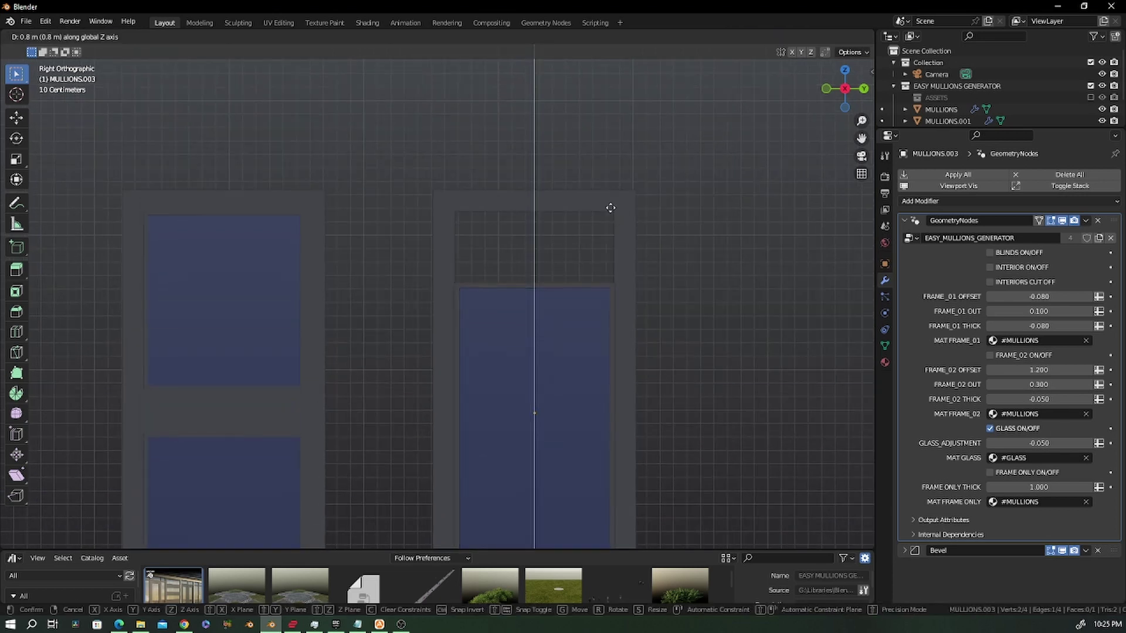
pyautogui.click(662, 132)
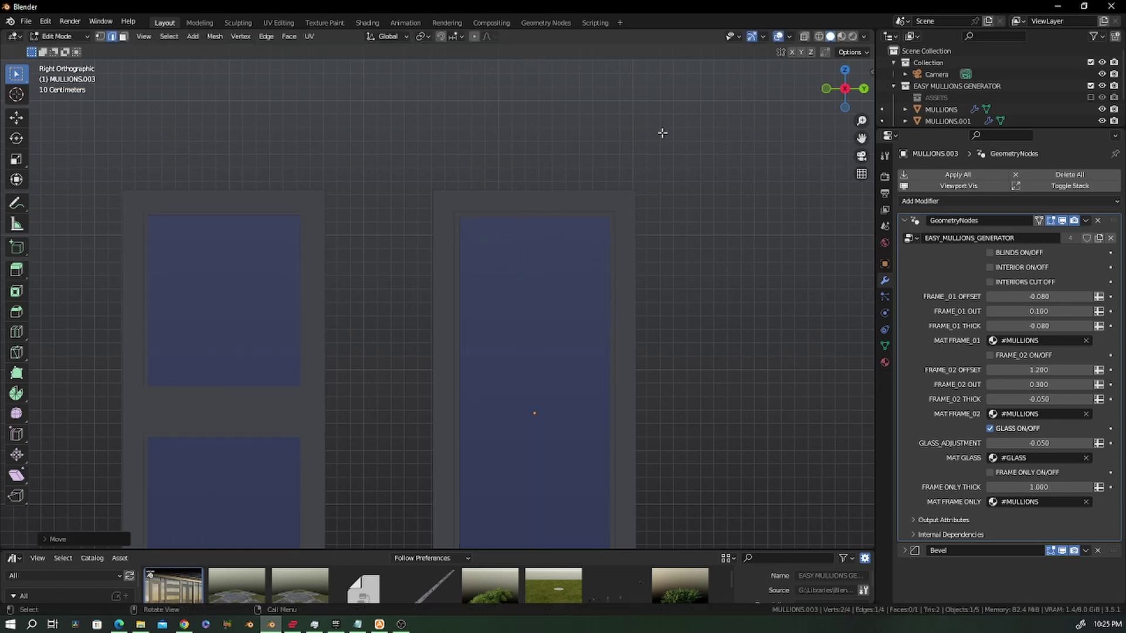
pyautogui.keyDown('shift'); pyautogui.moveTo(580, 364); pyautogui.dragTo(539, 268, button='middle'); pyautogui.keyUp('shift')
pyautogui.scroll(4, 539, 268)
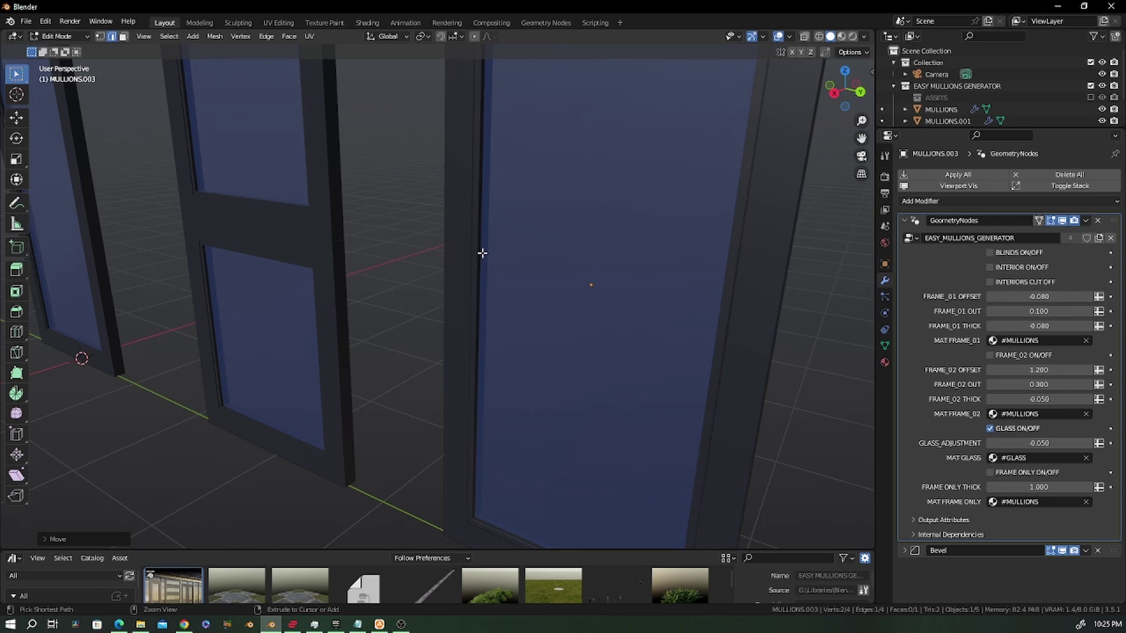
# Add a centred horizontal loop cut across MULLIONS.003's glass and return to Object Mode.
pyautogui.hotkey('ctrl', 'r')
pyautogui.click(482, 252)
pyautogui.rightClick(482, 253)
pyautogui.moveTo(482, 252); pyautogui.dragTo(599, 249, button='middle')
pyautogui.moveTo(610, 201); pyautogui.dragTo(530, 269, button='middle')
pyautogui.press('Tab')
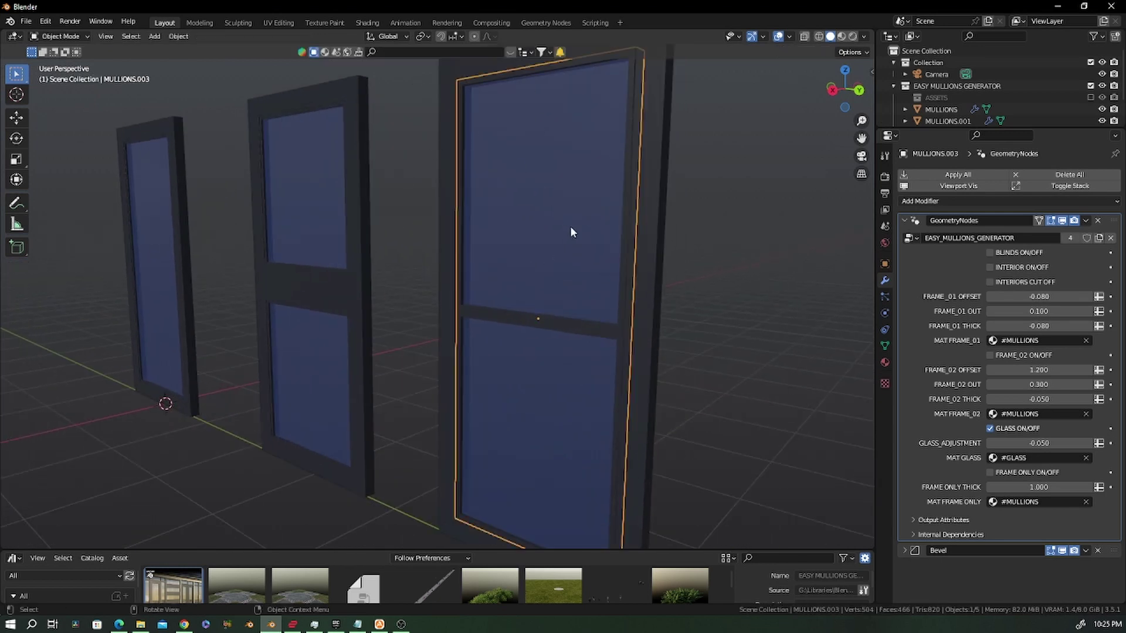
# Set MULLIONS.003's FRAME_01 OUT to 0.072 and FRAME_01 OFFSET to -0.062.
pyautogui.moveTo(574, 278); pyautogui.dragTo(508, 117, button='middle')
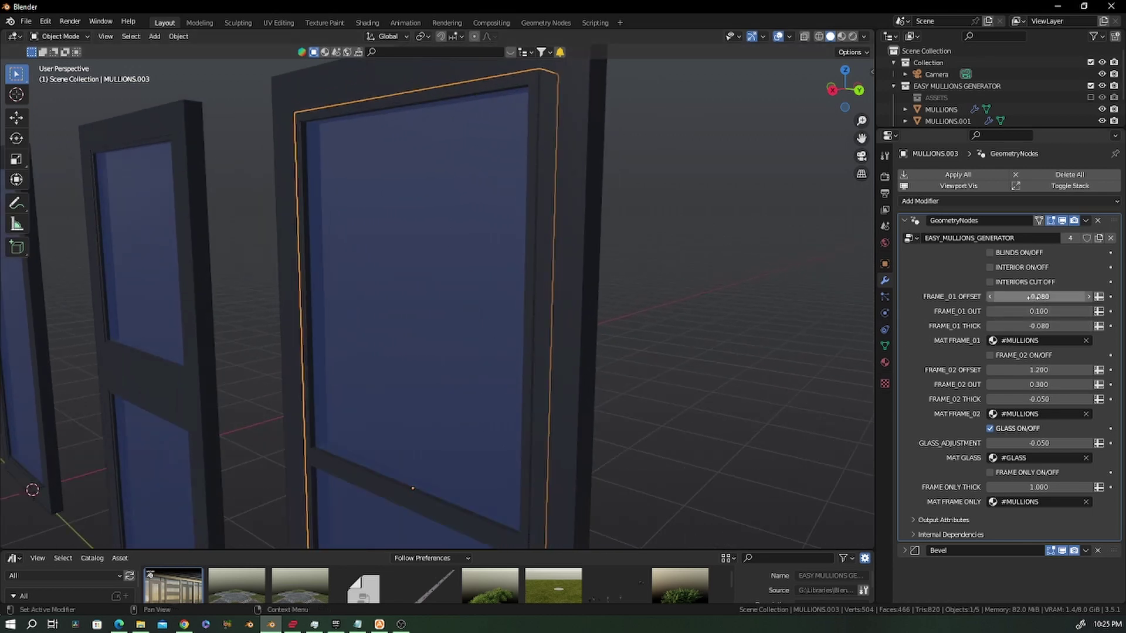
pyautogui.moveTo(1038, 311)
pyautogui.mouseDown()
pyautogui.moveTo(1020, 311)
pyautogui.moveTo(1046, 297)
pyautogui.mouseUp()
pyautogui.click(731, 333)
pyautogui.scroll(-2, 589, 339)
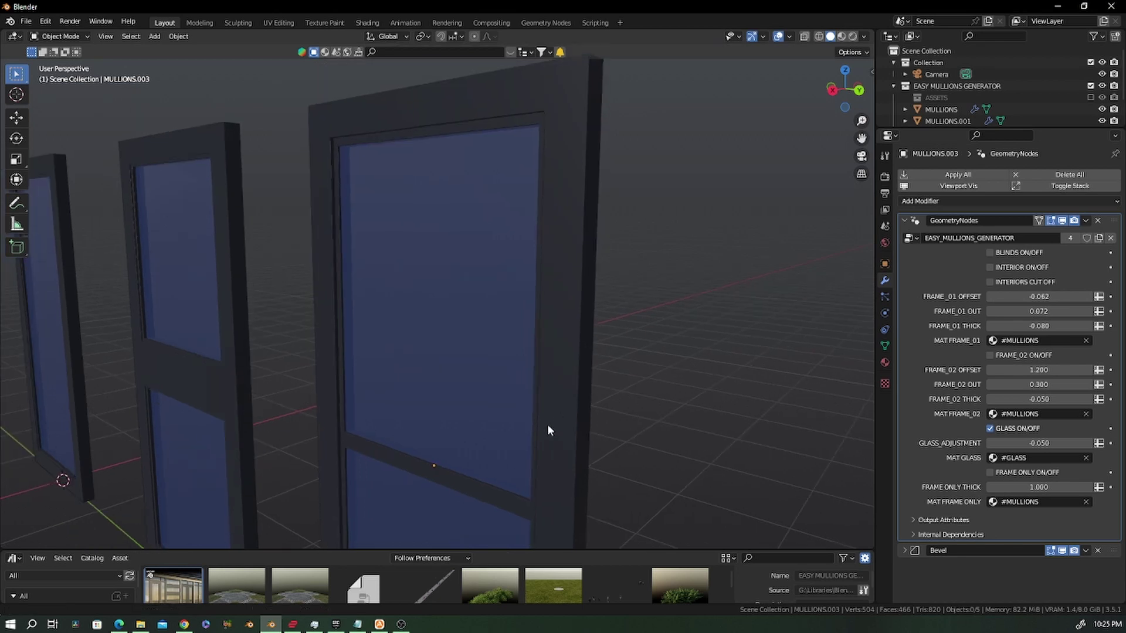
pyautogui.moveTo(541, 387); pyautogui.dragTo(364, 307, button='middle')
# Compare the frames, selecting the middle window and then the right window's inner piece.
pyautogui.click(191, 285)
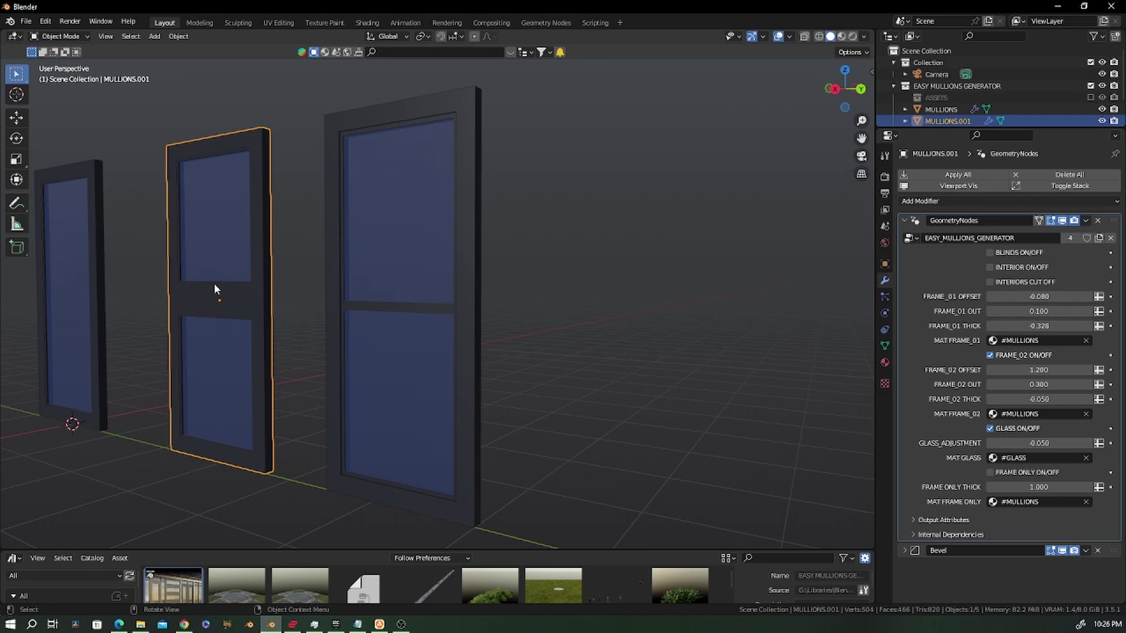
pyautogui.moveTo(318, 286); pyautogui.dragTo(413, 286, button='middle')
pyautogui.scroll(5, 350, 304)
pyautogui.scroll(-4, 337, 283)
pyautogui.click(369, 266)
pyautogui.scroll(4, 430, 305)
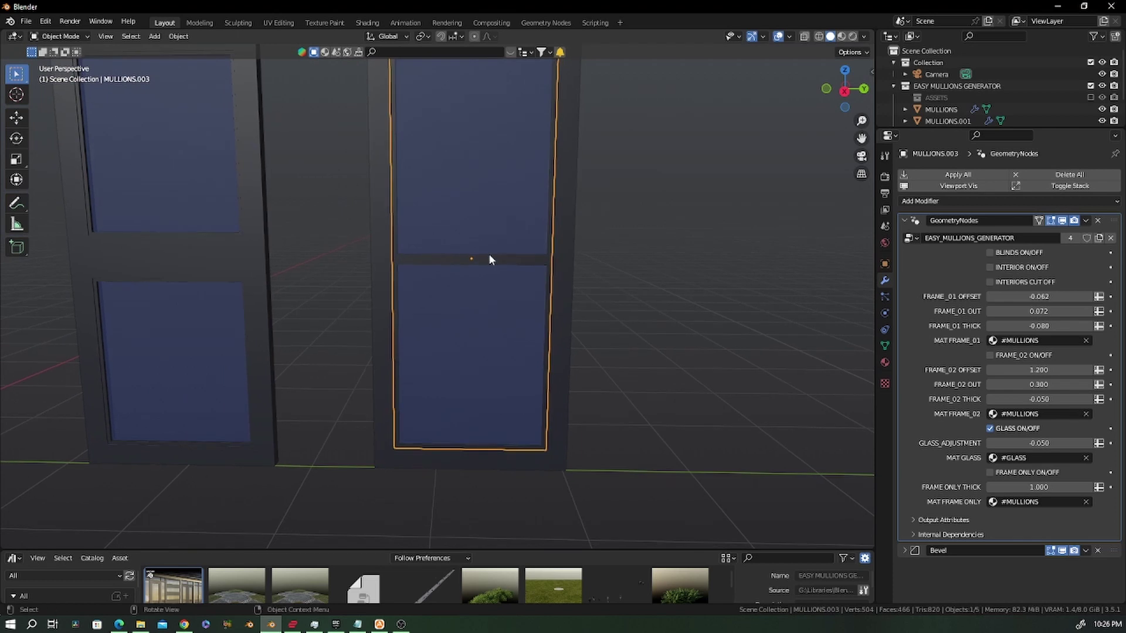
# Add two evenly spaced vertical loop cuts through MULLIONS.003's glass.
pyautogui.press('Tab')
pyautogui.hotkey('ctrl', 'r')
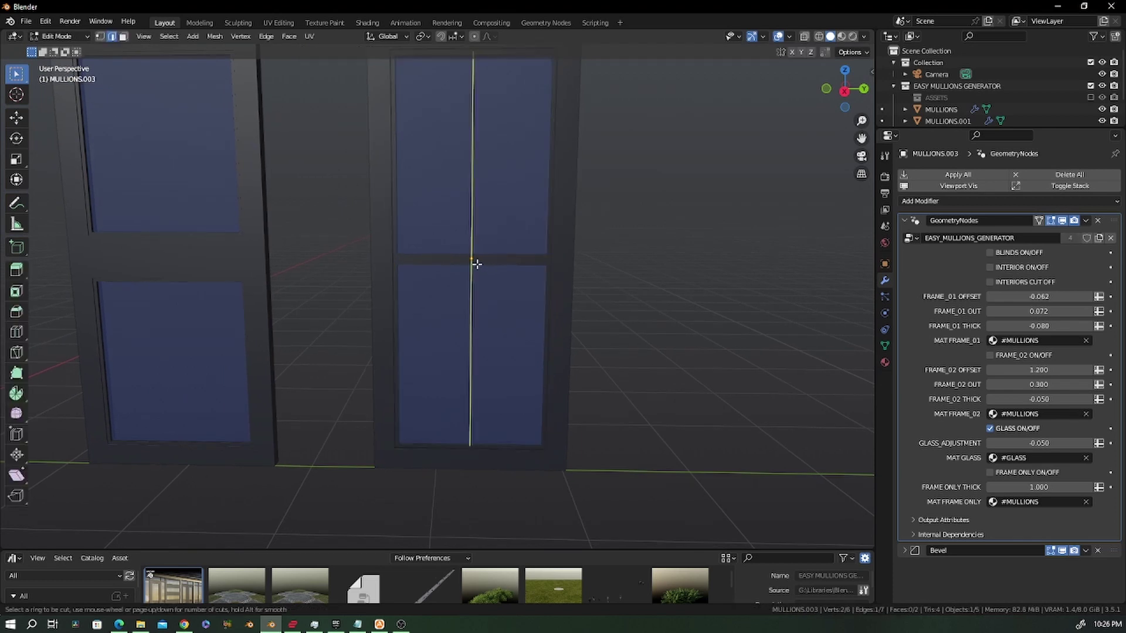
pyautogui.scroll(1, 476, 264)
pyautogui.click(476, 264)
pyautogui.rightClick(476, 264)
pyautogui.scroll(-3, 476, 264)
pyautogui.press('Tab')
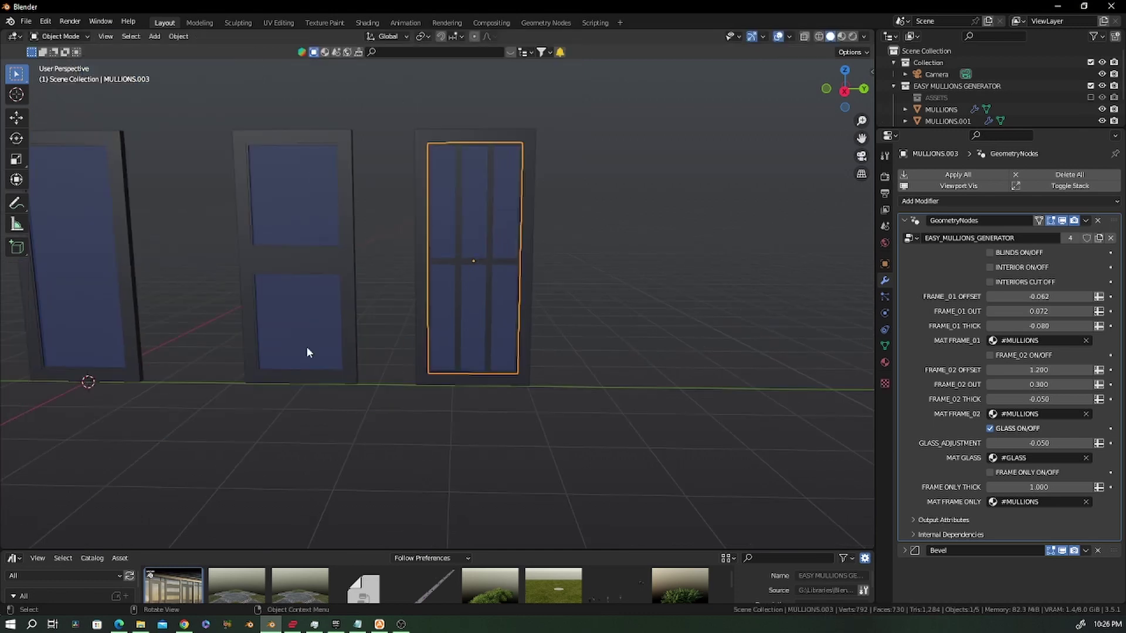
# Add two evenly spaced vertical loop cuts to the middle door, MULLIONS.001.
pyautogui.click(296, 253)
pyautogui.press('Tab')
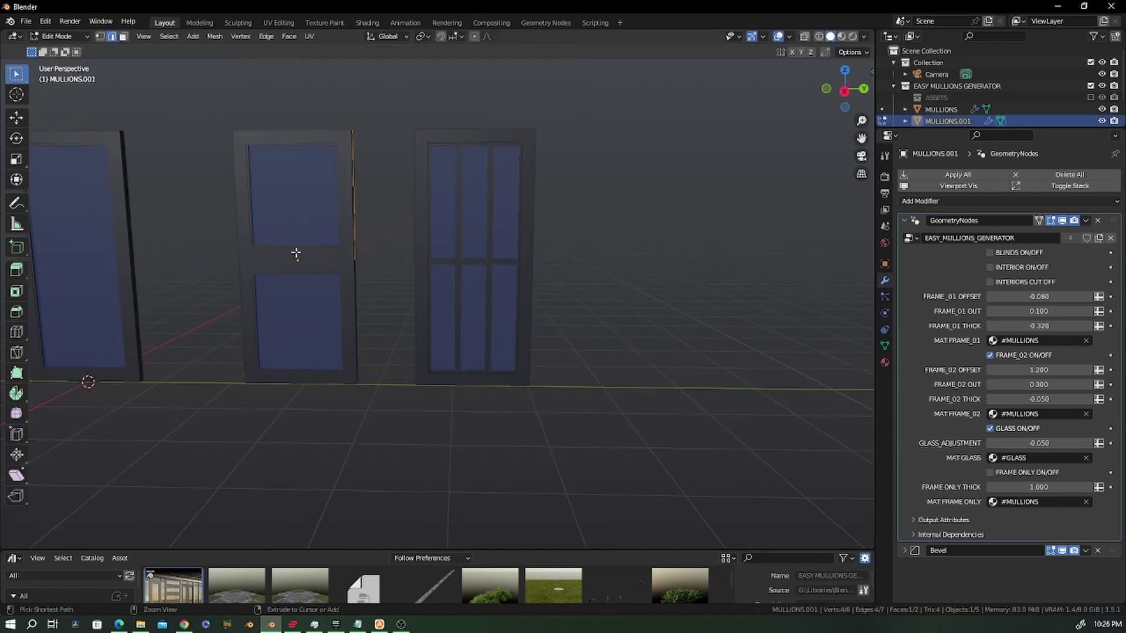
pyautogui.hotkey('ctrl', 'r')
pyautogui.scroll(1, 296, 253)
pyautogui.click(295, 253)
pyautogui.rightClick(296, 253)
pyautogui.scroll(3, 294, 251)
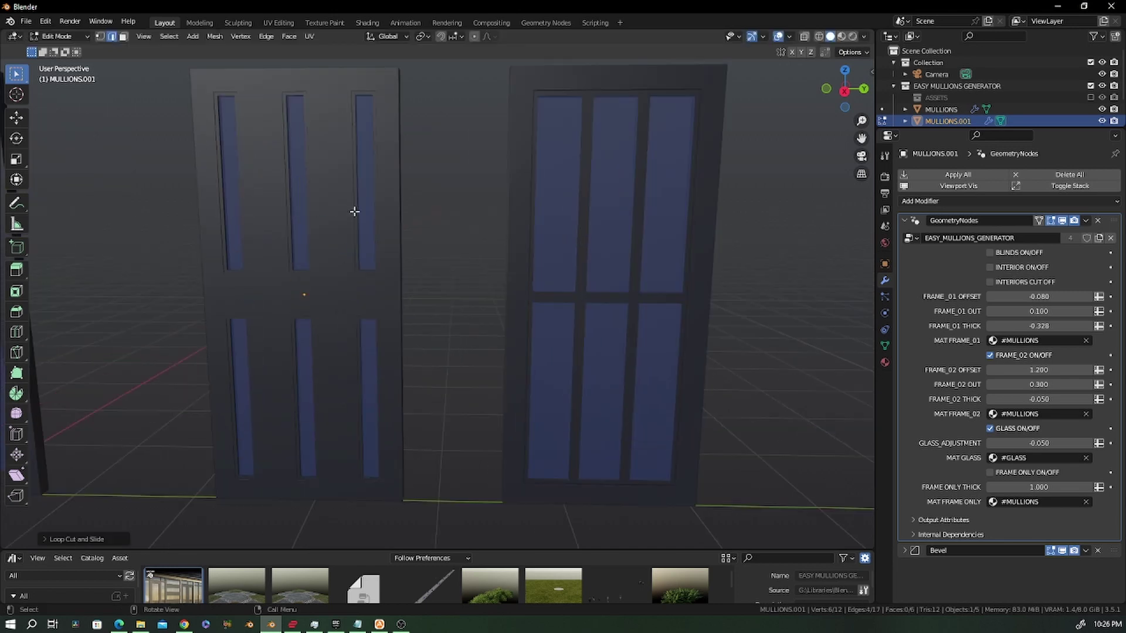
pyautogui.scroll(-4, 340, 214)
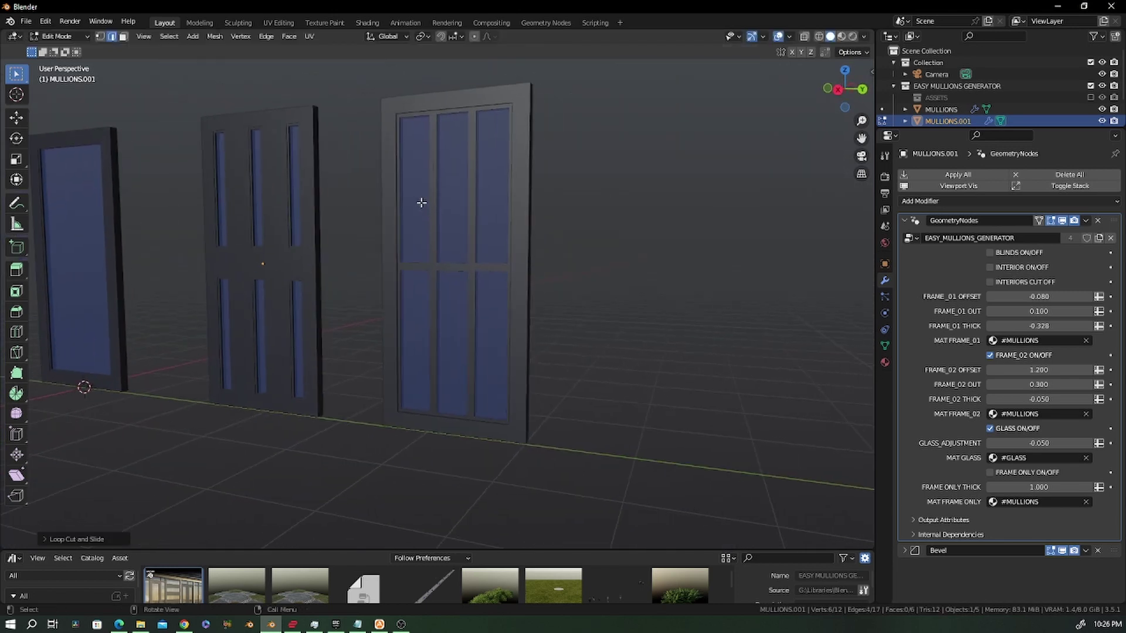
pyautogui.press('Tab')
pyautogui.click(450, 192)
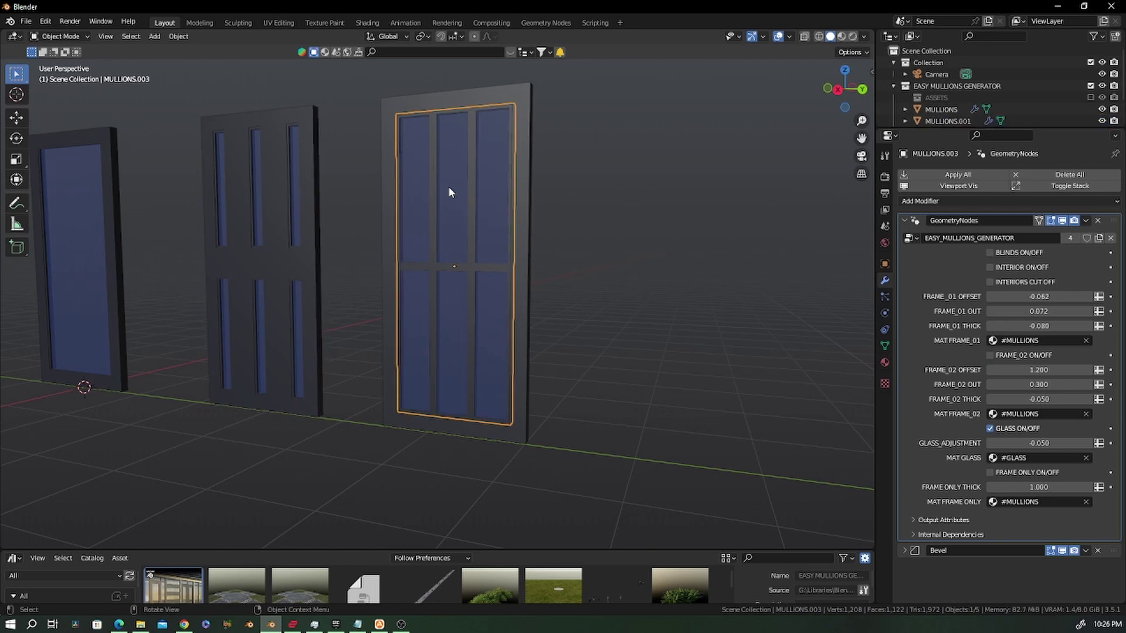
# Turn off GLASS ON/OFF on MULLIONS.003 so only its mullion bars remain.
pyautogui.click(486, 93)
pyautogui.click(493, 203)
pyautogui.click(492, 98)
pyautogui.click(502, 212)
pyautogui.click(990, 428)
pyautogui.click(617, 229)
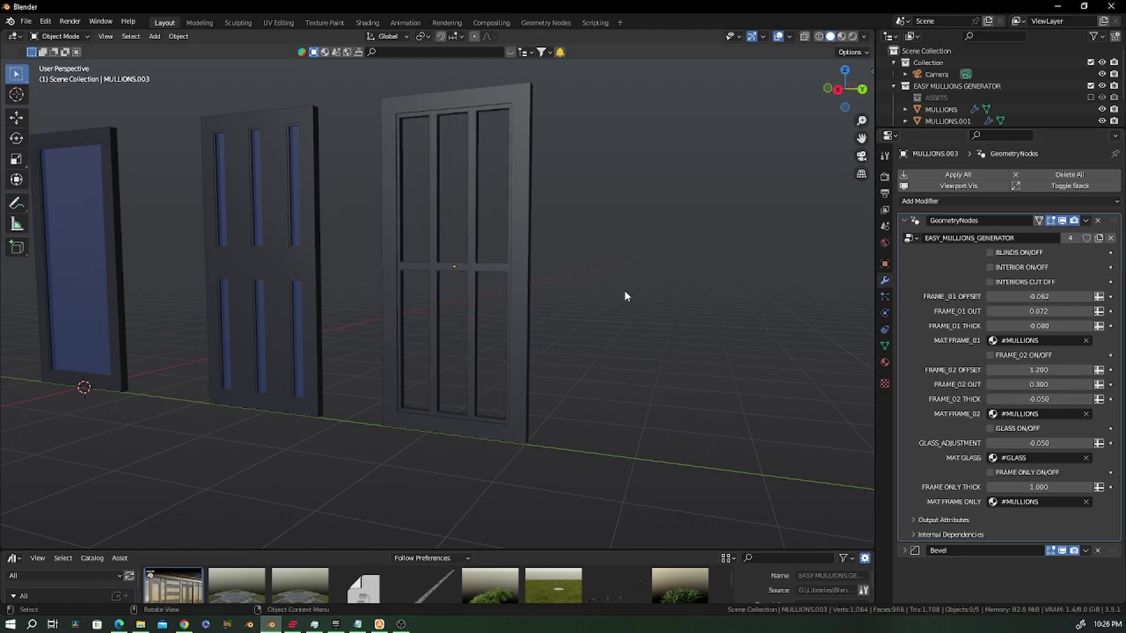
pyautogui.moveTo(614, 290); pyautogui.dragTo(577, 291, button='middle')
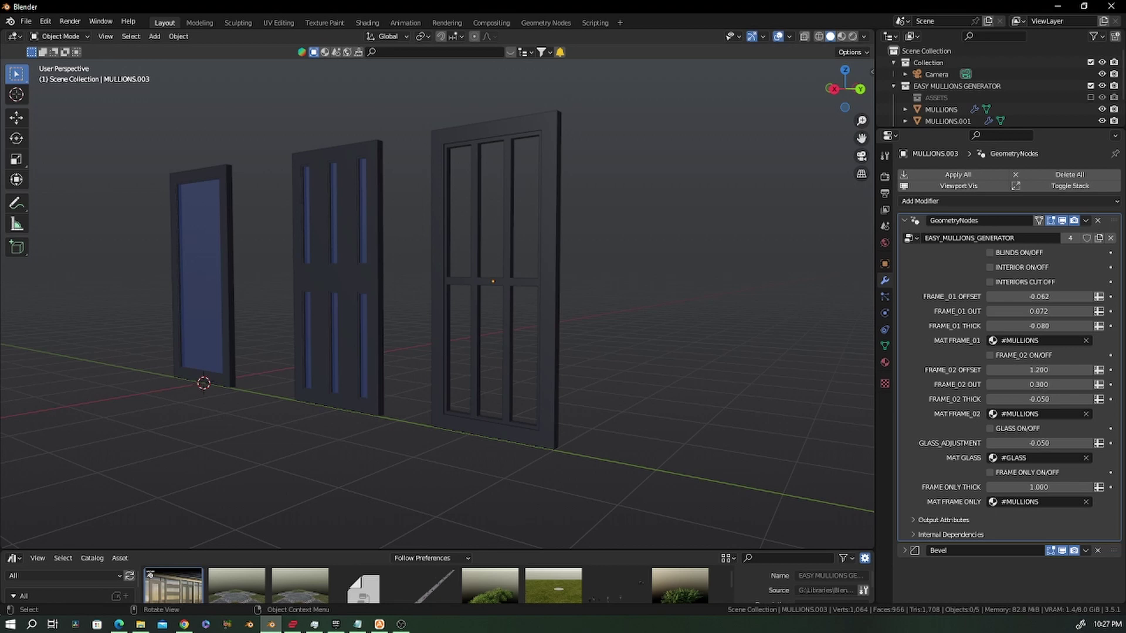
pyautogui.moveTo(389, 270); pyautogui.dragTo(405, 321, button='middle')
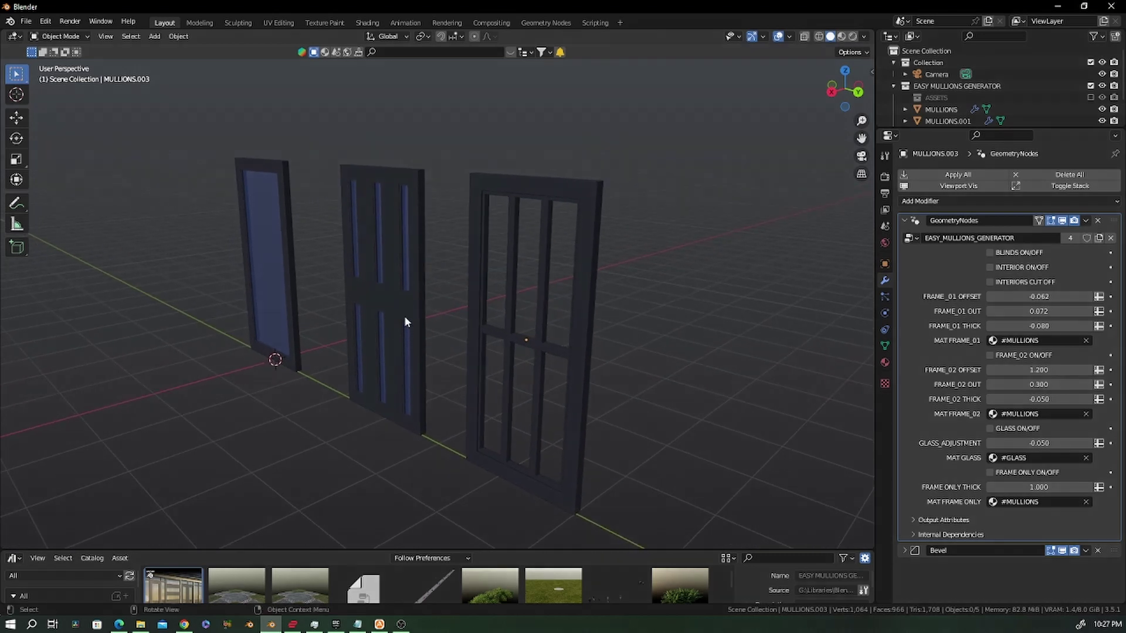